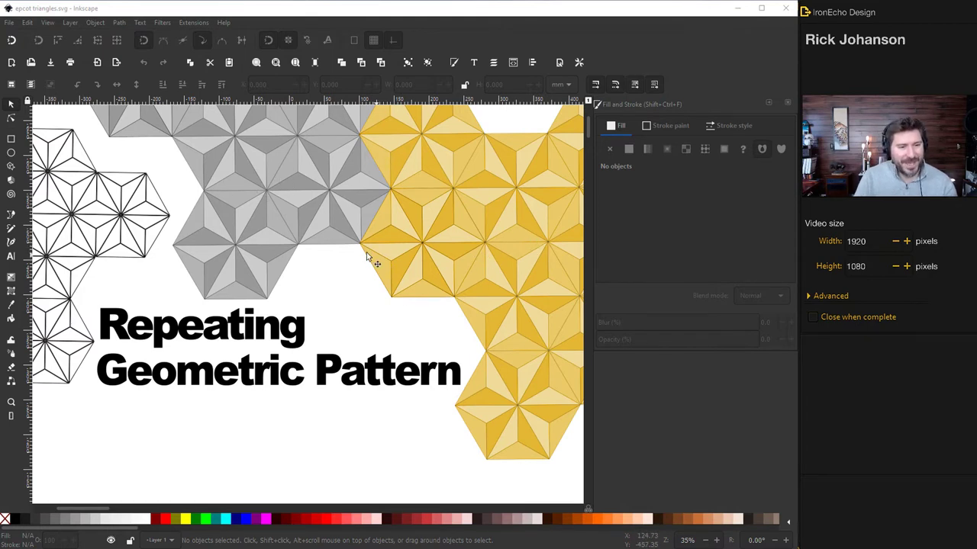
pyautogui.scroll(-5, 458, 256)
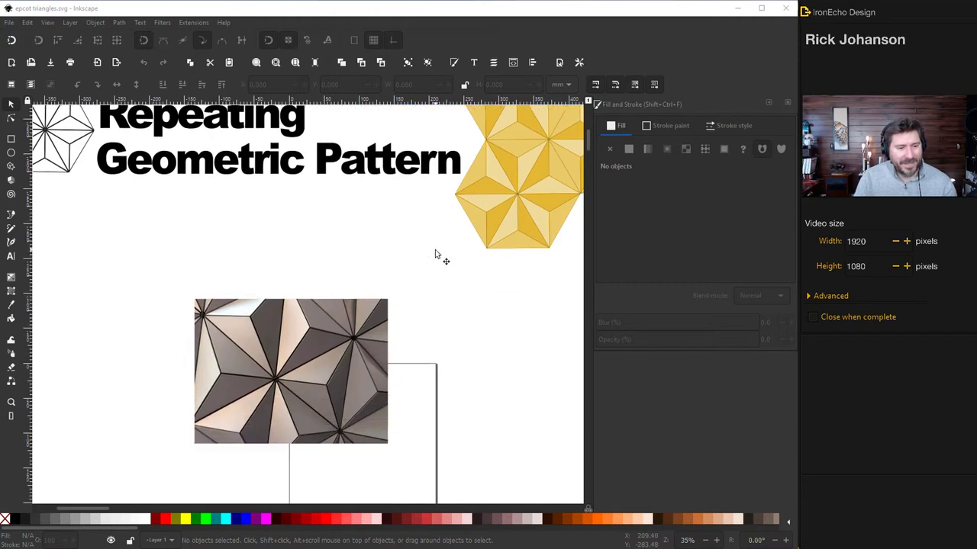
pyautogui.scroll(-1, 435, 255)
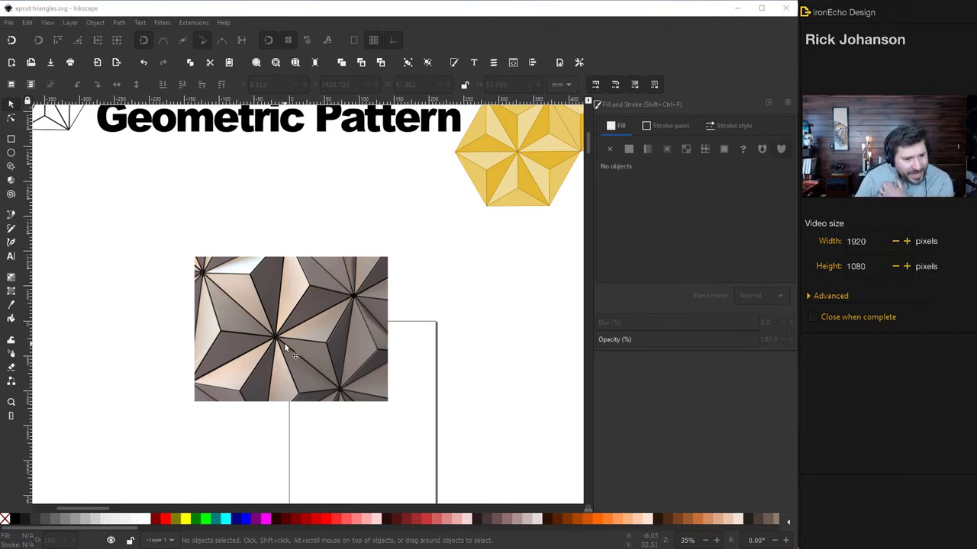
pyautogui.click(12, 216)
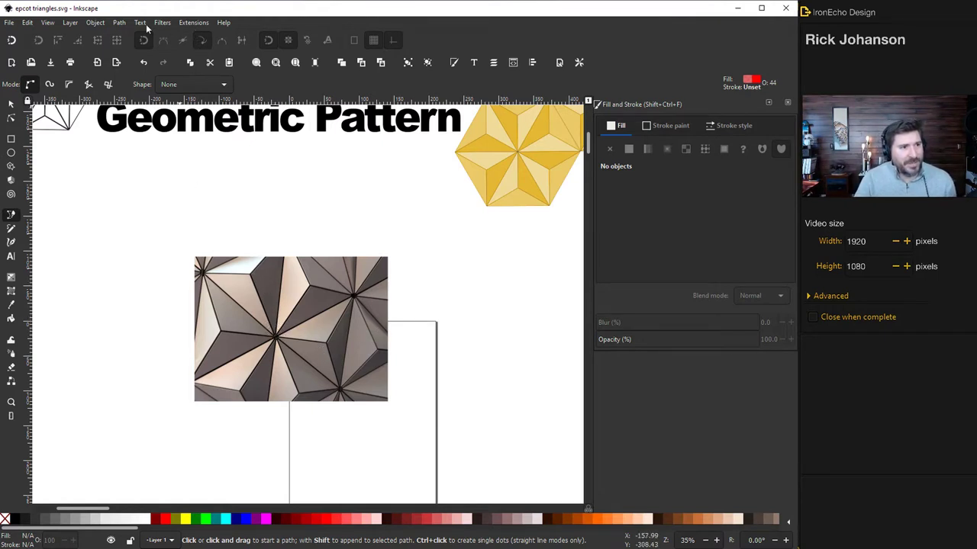
pyautogui.click(194, 23)
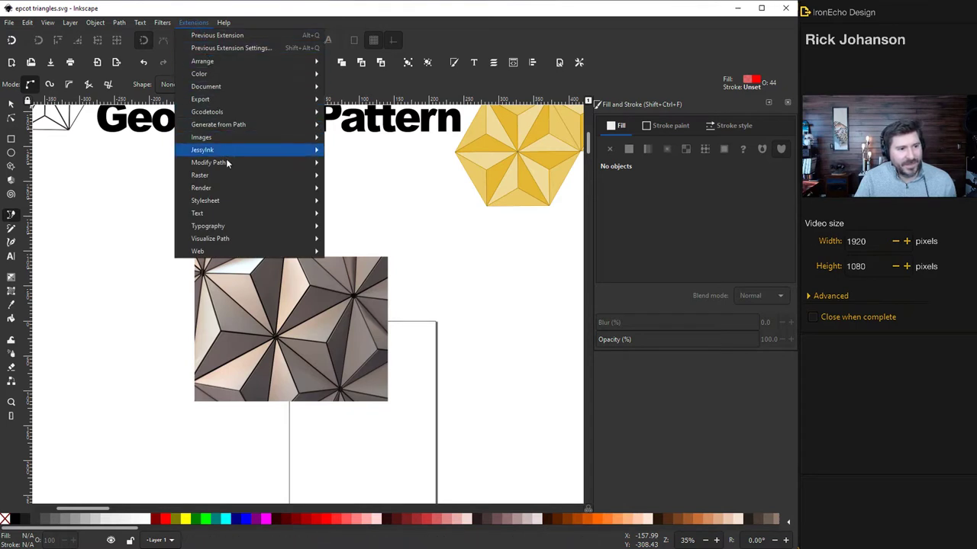
pyautogui.moveTo(219, 189)
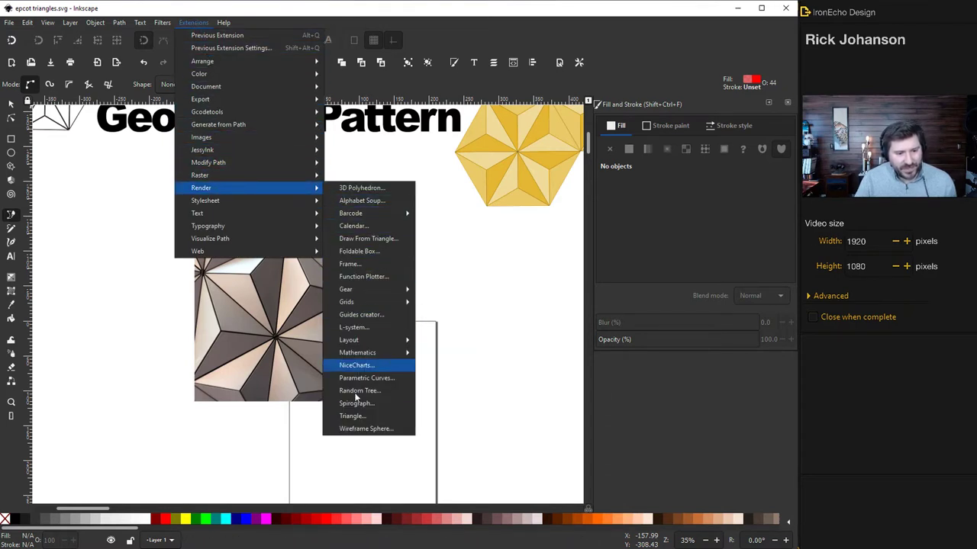
pyautogui.click(352, 416)
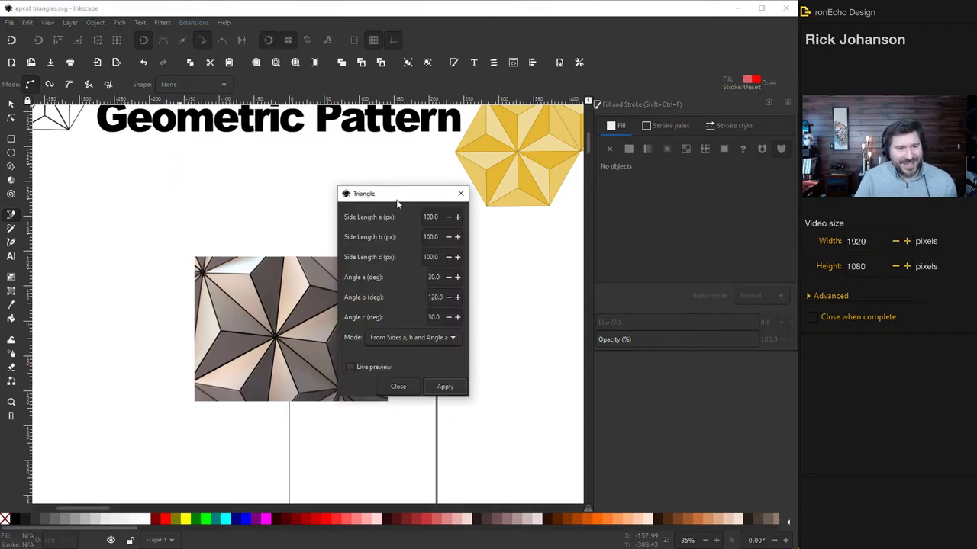
pyautogui.moveTo(398, 209); pyautogui.dragTo(485, 237)
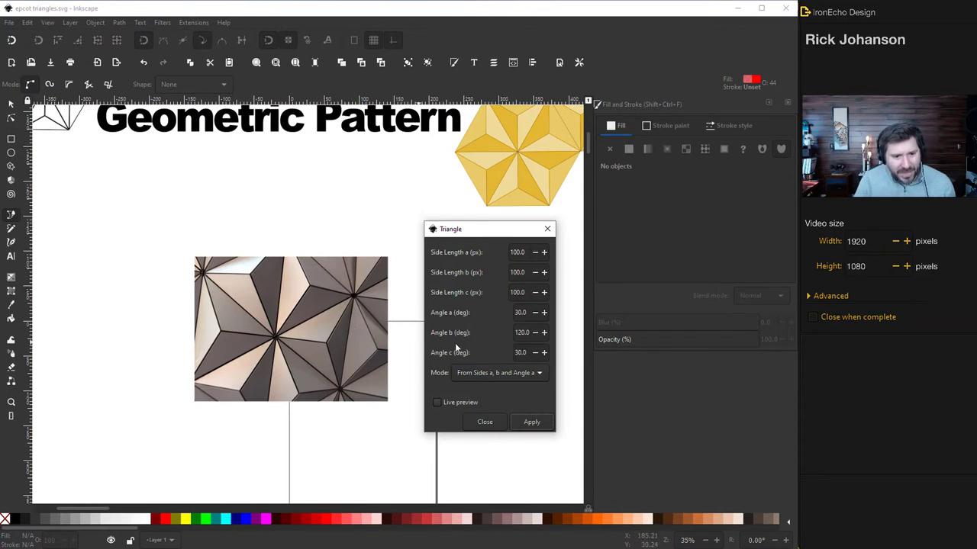
pyautogui.click(485, 423)
# Render a triangle with the Triangle extension using 100 px side lengths, angles of 30°, 120° and 30°, and mode From Sides a, b and Angle a
pyautogui.scroll(-10, 443, 401)
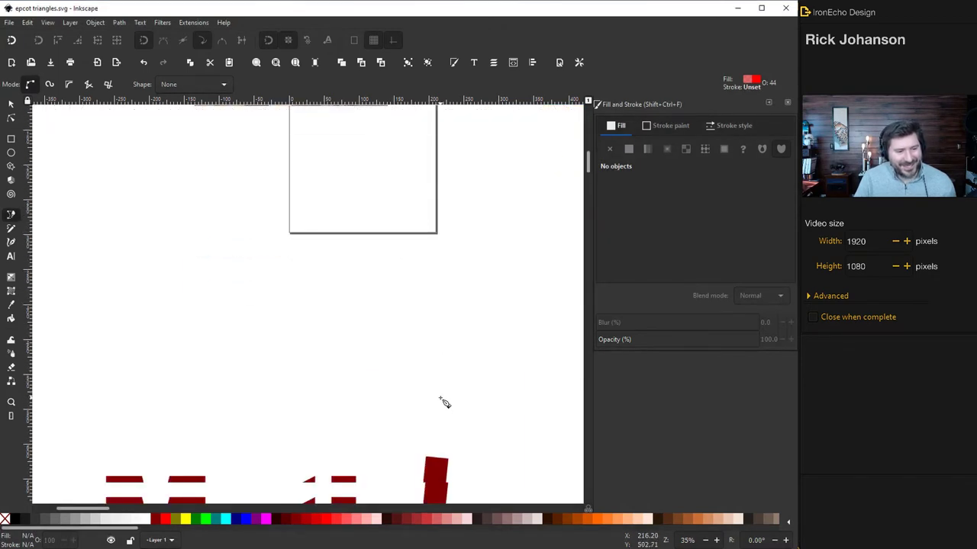
pyautogui.scroll(-2, 445, 402)
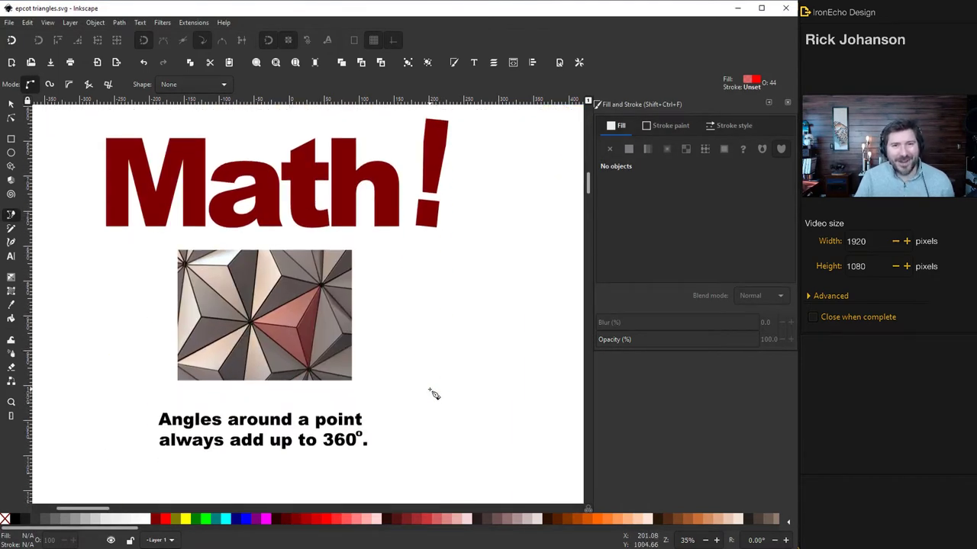
pyautogui.click(11, 103)
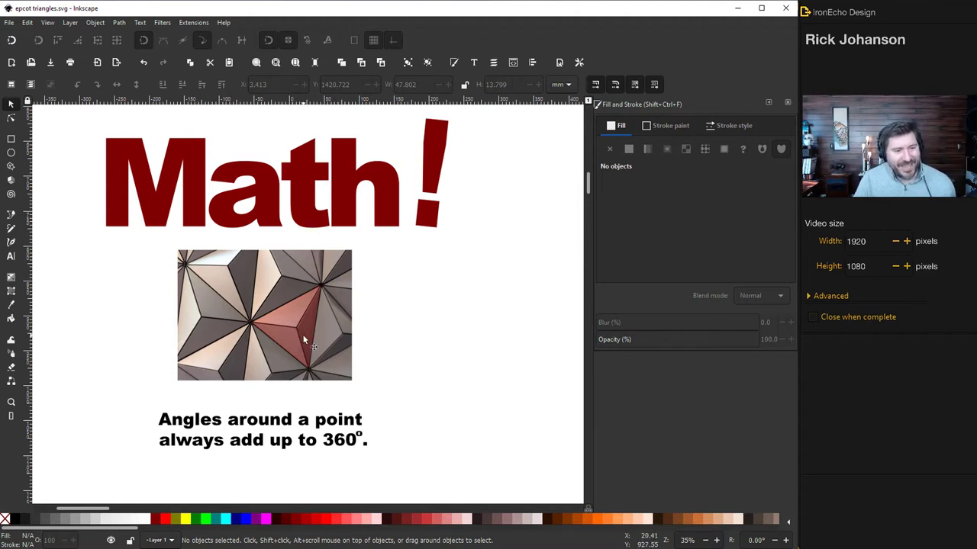
pyautogui.click(194, 23)
pyautogui.moveTo(218, 190)
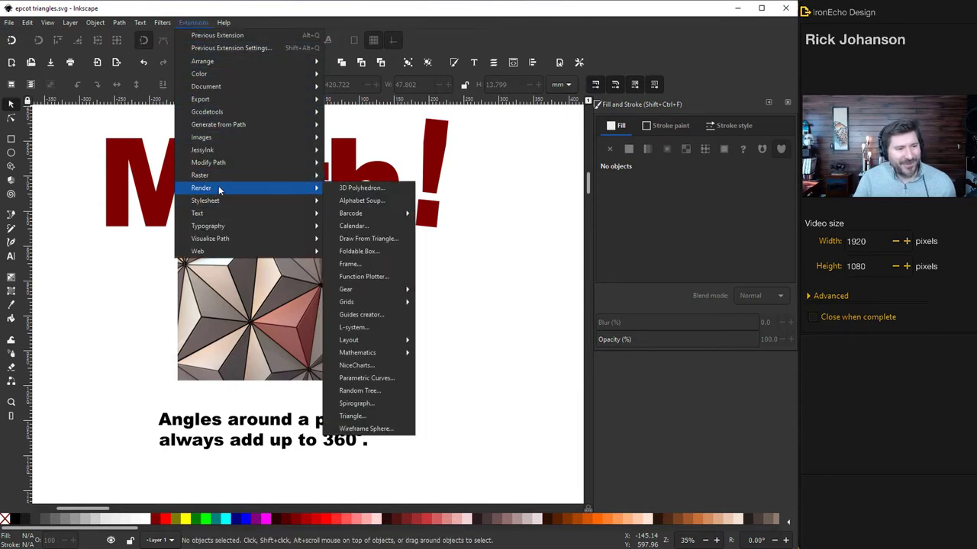
pyautogui.click(353, 416)
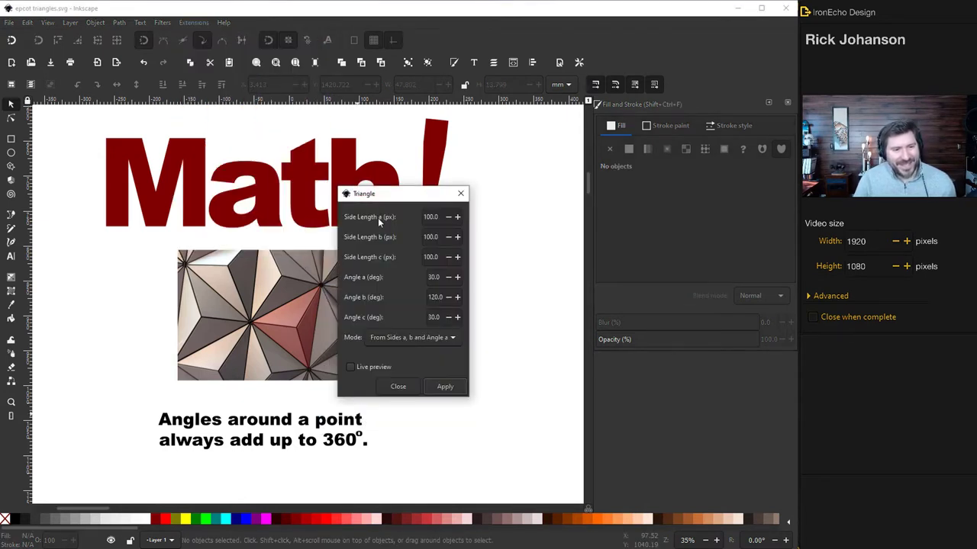
pyautogui.moveTo(394, 197); pyautogui.dragTo(468, 231)
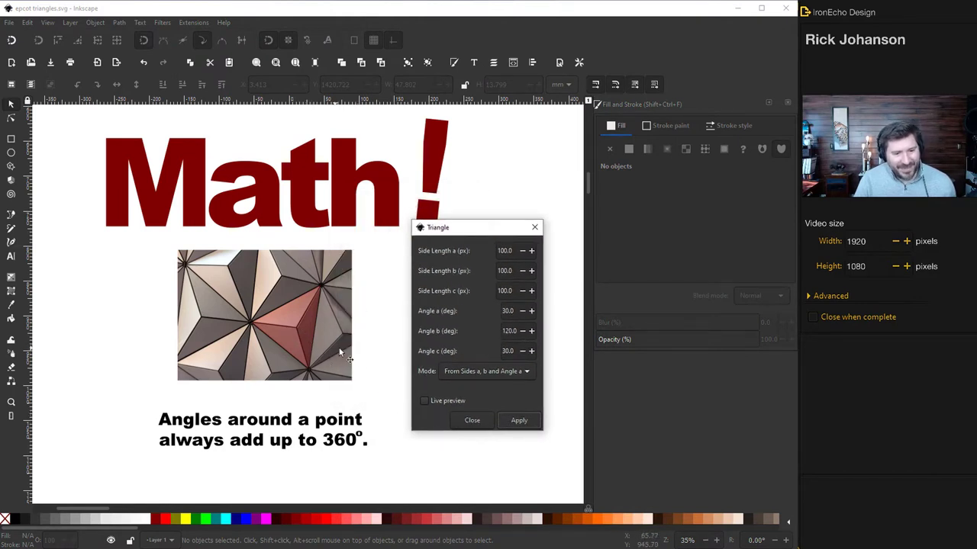
pyautogui.scroll(-10, 305, 377)
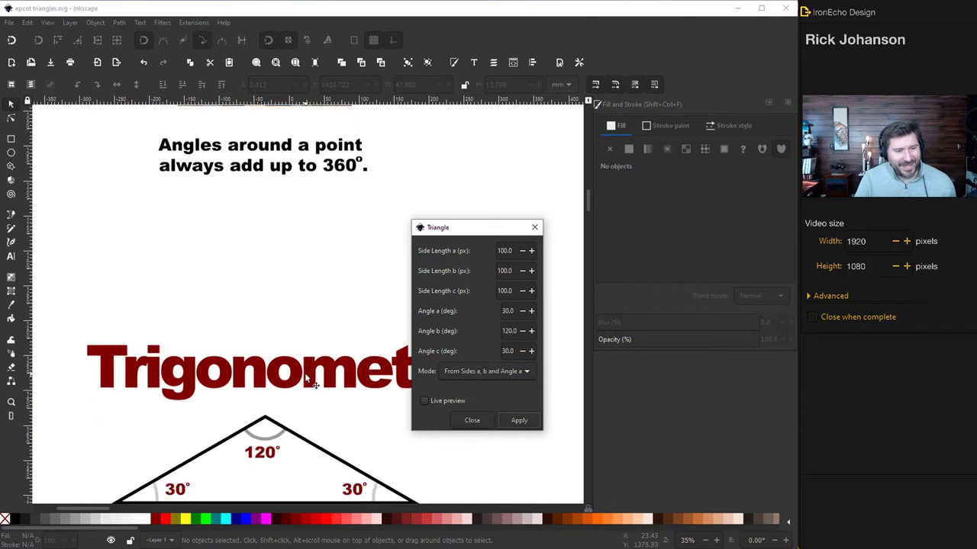
pyautogui.scroll(-5, 307, 378)
pyautogui.moveTo(462, 227); pyautogui.dragTo(481, 118)
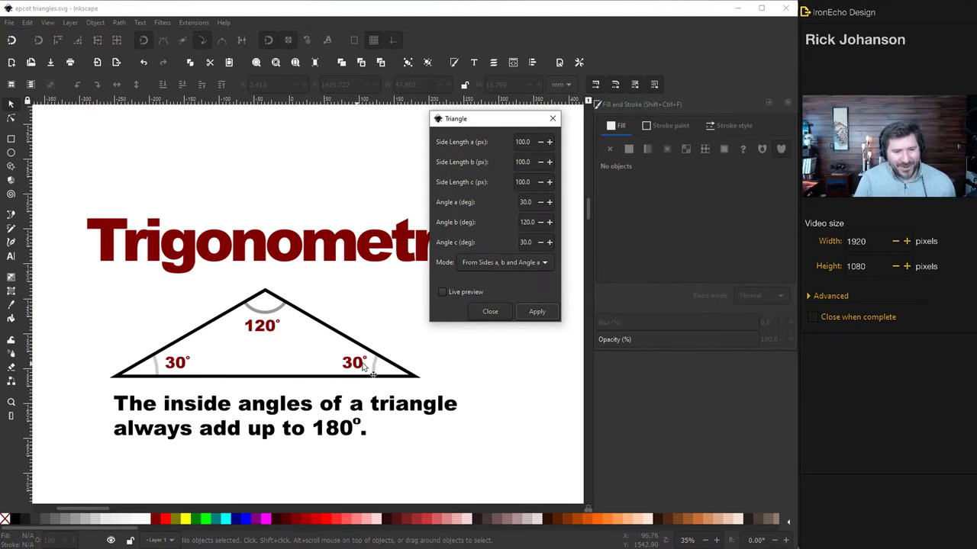
pyautogui.moveTo(469, 119); pyautogui.dragTo(468, 196)
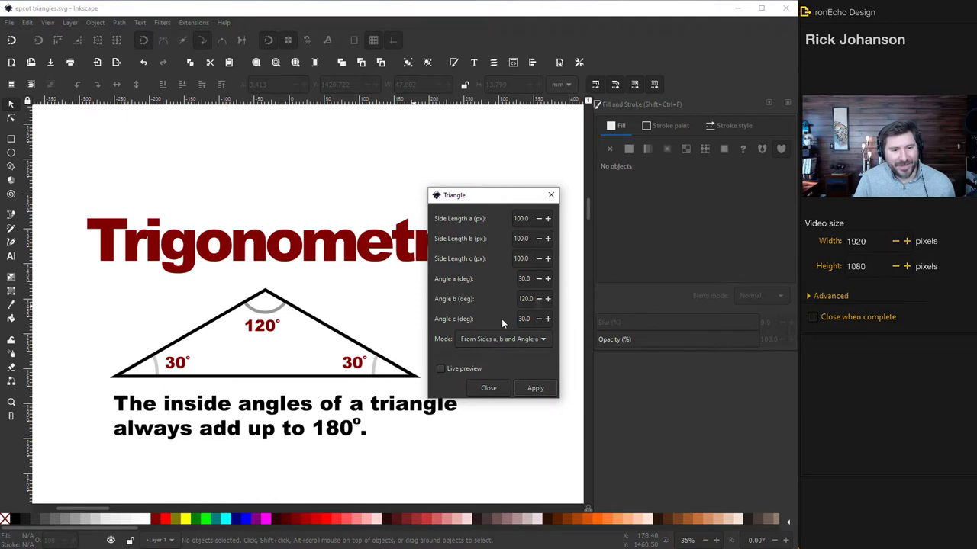
pyautogui.click(535, 389)
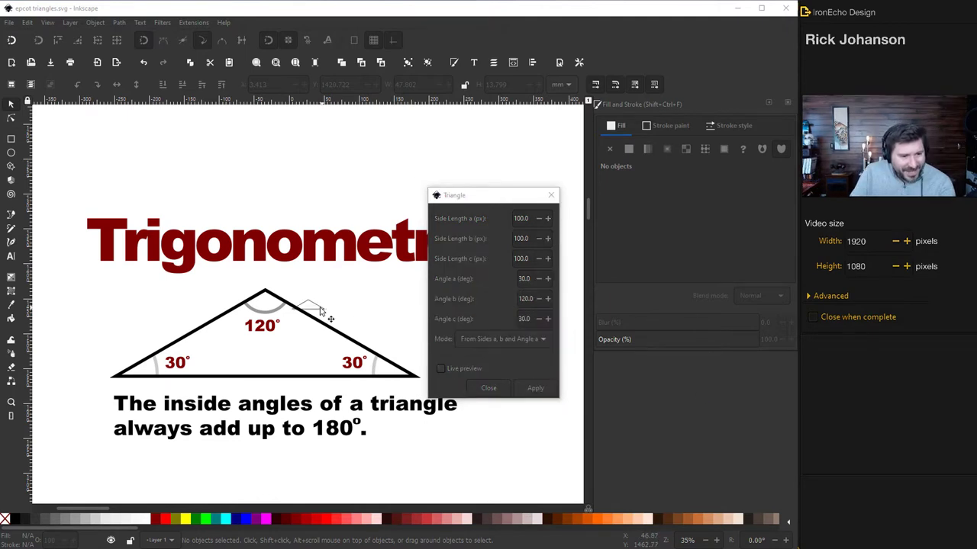
# Close the Triangle settings and move the small rendered triangle into the empty area below the 180° angle-sum text
pyautogui.moveTo(324, 307); pyautogui.dragTo(319, 471)
pyautogui.click(488, 387)
pyautogui.scroll(-5, 317, 457)
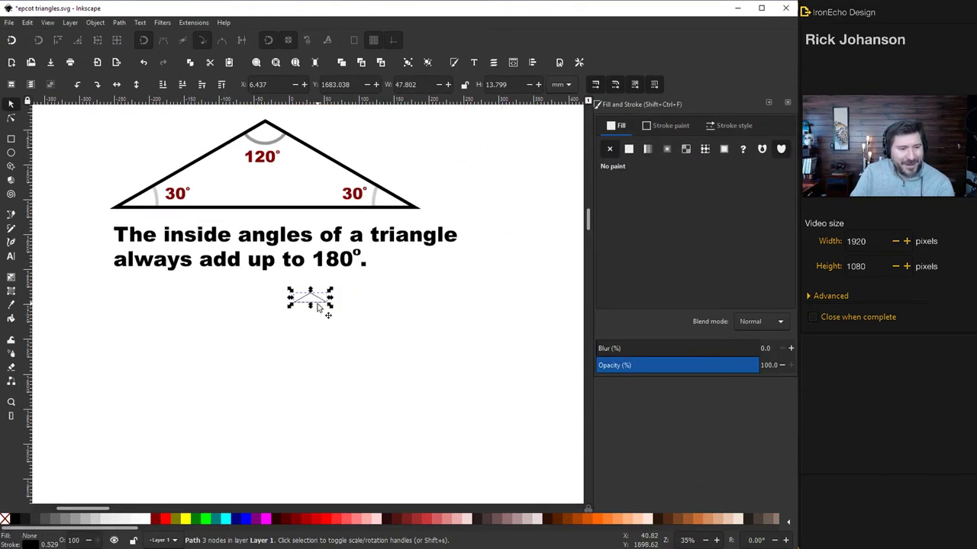
pyautogui.moveTo(319, 308); pyautogui.dragTo(301, 454)
pyautogui.scroll(-1, 297, 454)
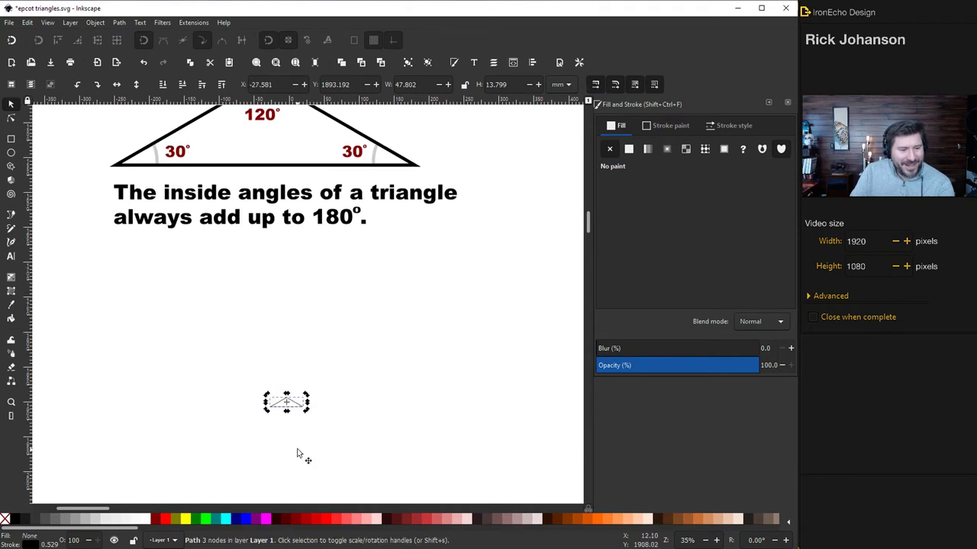
pyautogui.scroll(-2, 298, 454)
pyautogui.moveTo(302, 345); pyautogui.dragTo(254, 426)
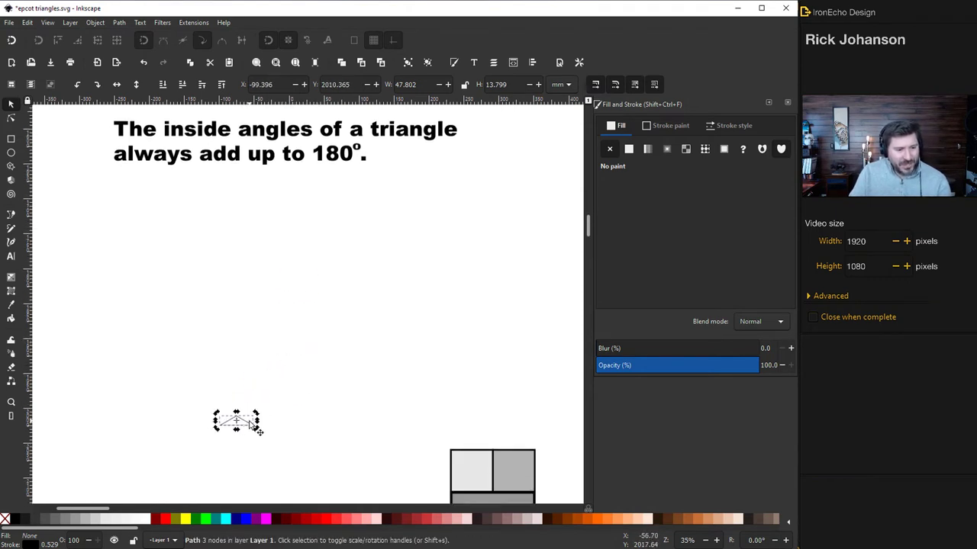
# Scale the small triangle up proportionally to about 542 mm wide and 157 mm high
pyautogui.click(253, 428)
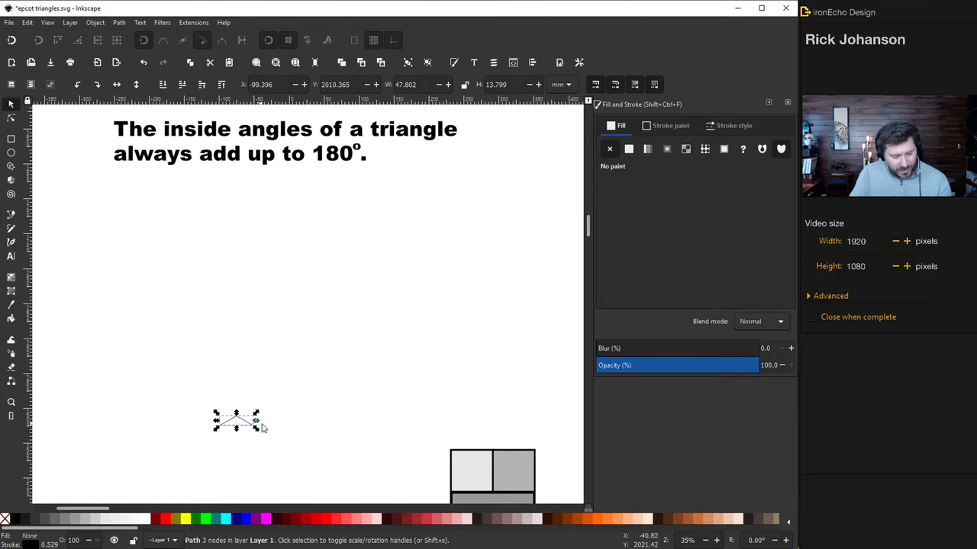
pyautogui.moveTo(258, 427); pyautogui.dragTo(429, 365)
pyautogui.hscroll(-1, 430, 422)
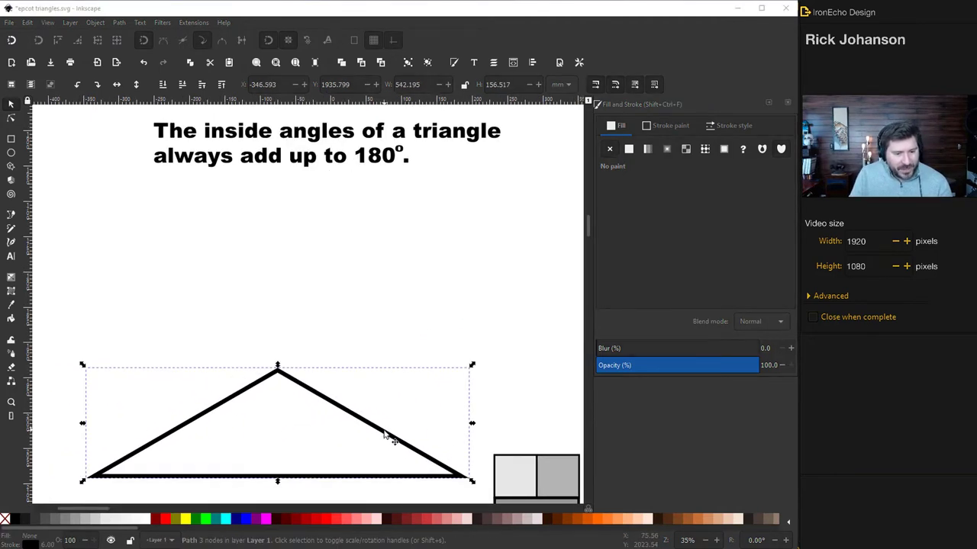
# Move the enlarged triangle lower into the blank space between the reference photo and the grey colour swatches
pyautogui.scroll(-4, 385, 435)
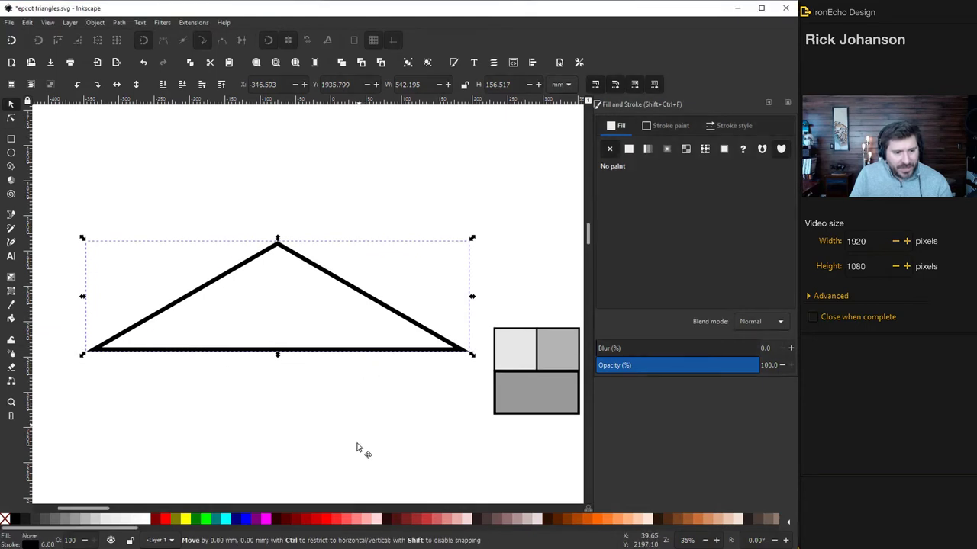
pyautogui.scroll(-3, 351, 427)
pyautogui.scroll(-2, 342, 414)
pyautogui.moveTo(163, 426); pyautogui.dragTo(92, 311)
pyautogui.moveTo(274, 347); pyautogui.dragTo(252, 448)
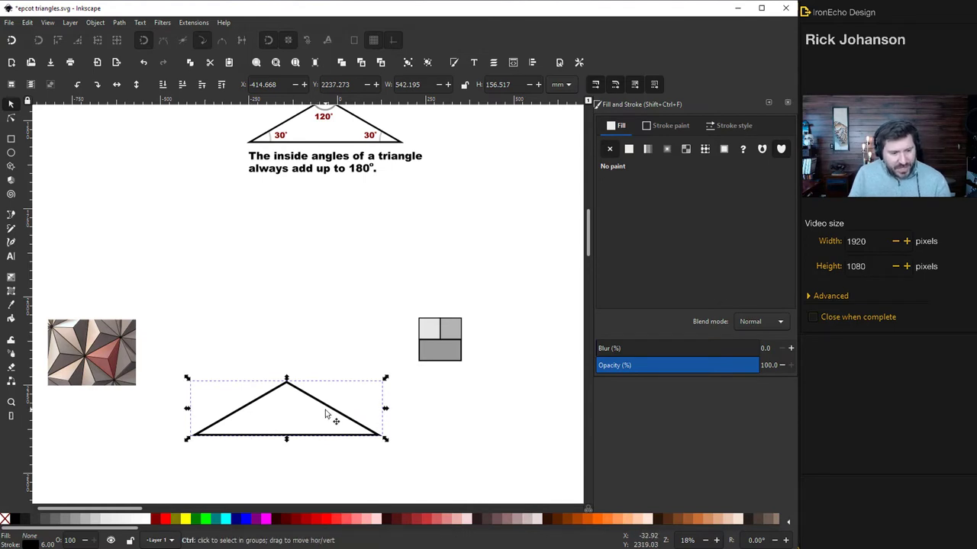
# Duplicate the large triangle, place the copy above the original and rotate it 90° clockwise
pyautogui.hotkey('ctrl', 'd')
pyautogui.moveTo(326, 414); pyautogui.dragTo(333, 346)
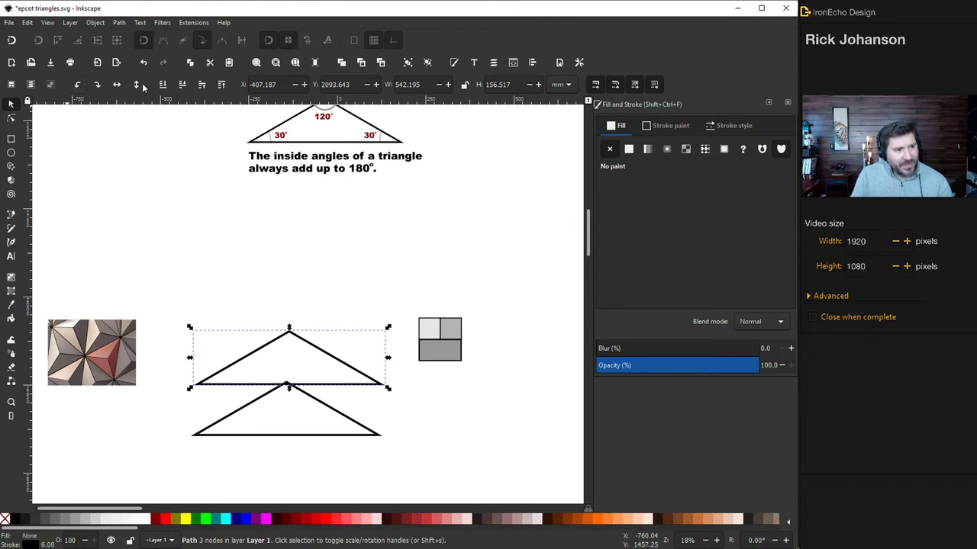
pyautogui.click(96, 85)
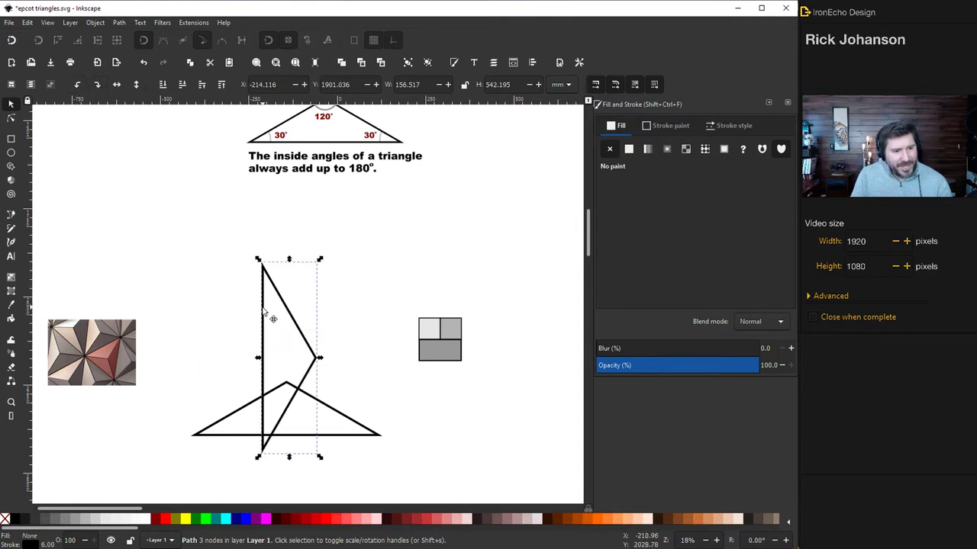
# Move the upright triangle copy so its lower corner meets the left corner of the horizontal triangle
pyautogui.moveTo(265, 313); pyautogui.dragTo(196, 297)
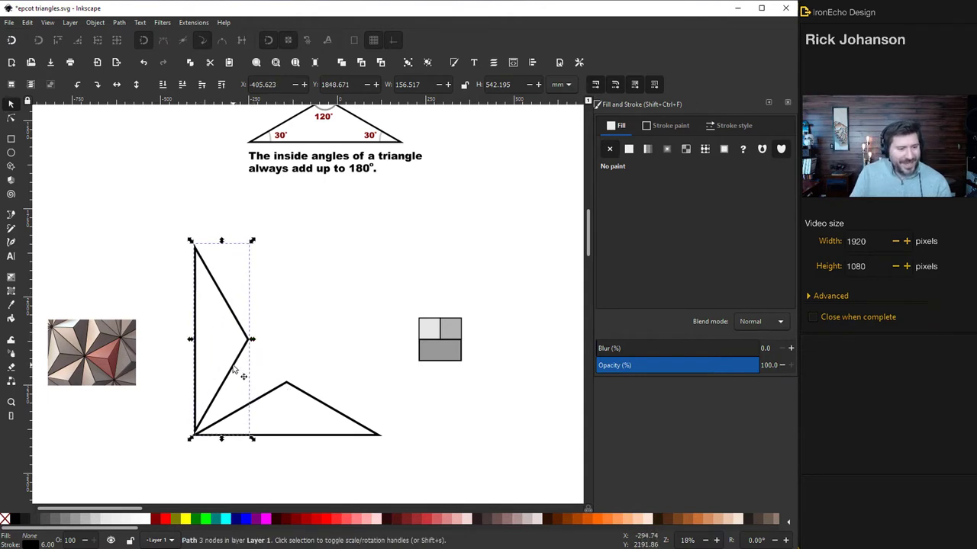
pyautogui.moveTo(233, 364); pyautogui.dragTo(251, 360)
pyautogui.scroll(5, 182, 450)
pyautogui.scroll(3, 279, 378)
pyautogui.scroll(-3, 280, 378)
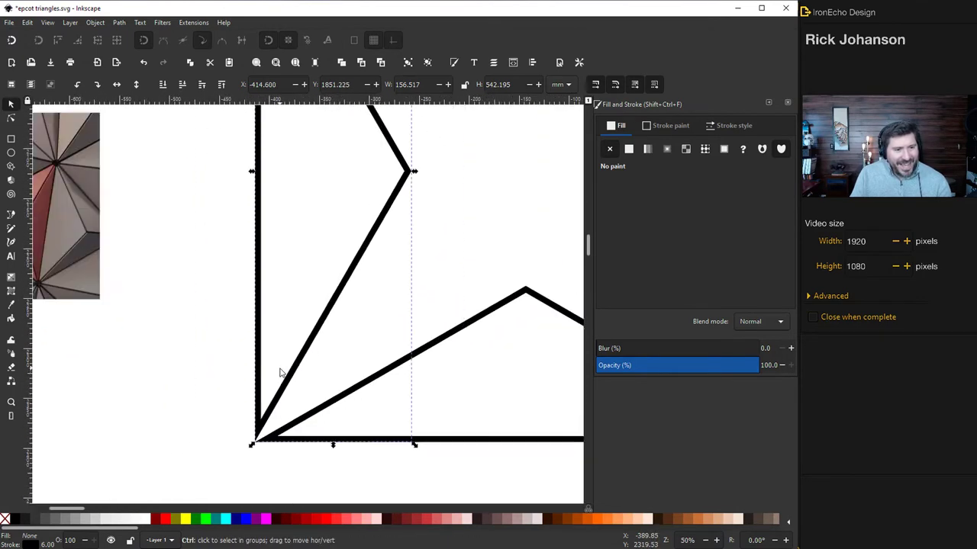
# Set the upright triangle's rotation centre exactly on the corner it shares with the horizontal triangle
pyautogui.scroll(2, 320, 313)
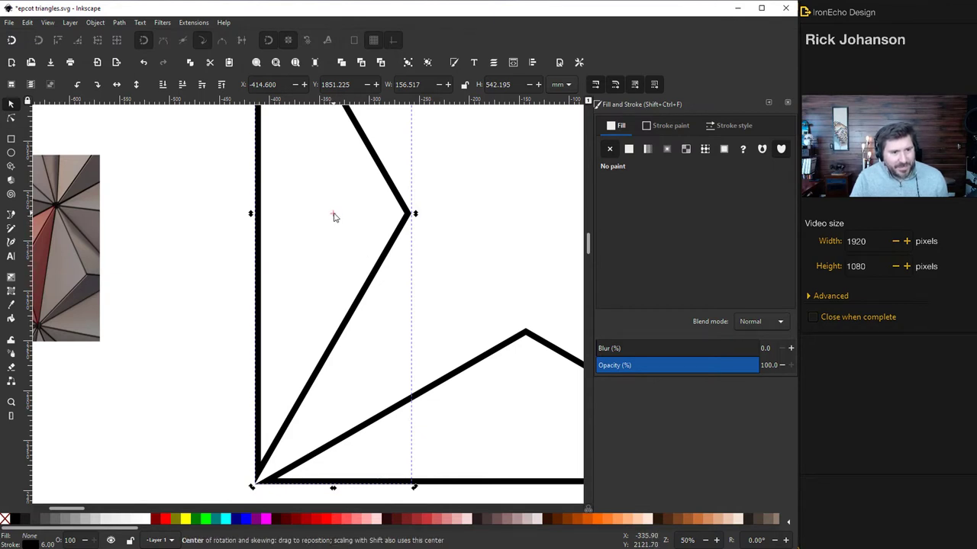
pyautogui.moveTo(334, 218); pyautogui.dragTo(257, 486)
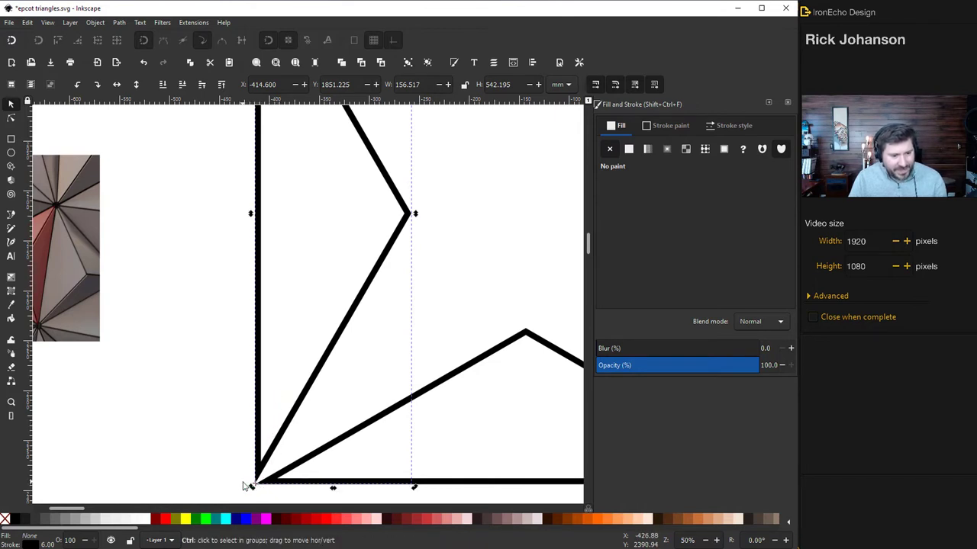
pyautogui.scroll(4, 290, 477)
pyautogui.scroll(2, 288, 435)
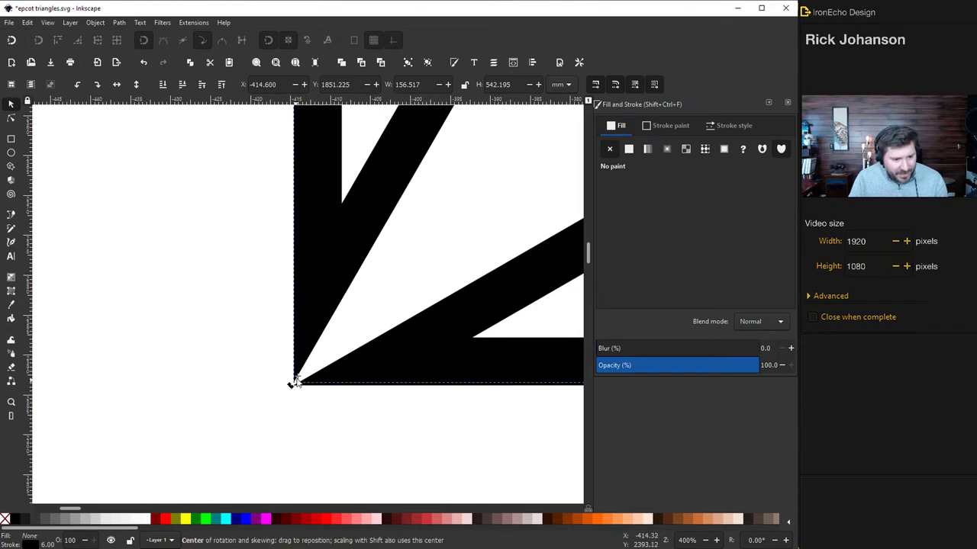
pyautogui.moveTo(296, 378); pyautogui.dragTo(293, 385)
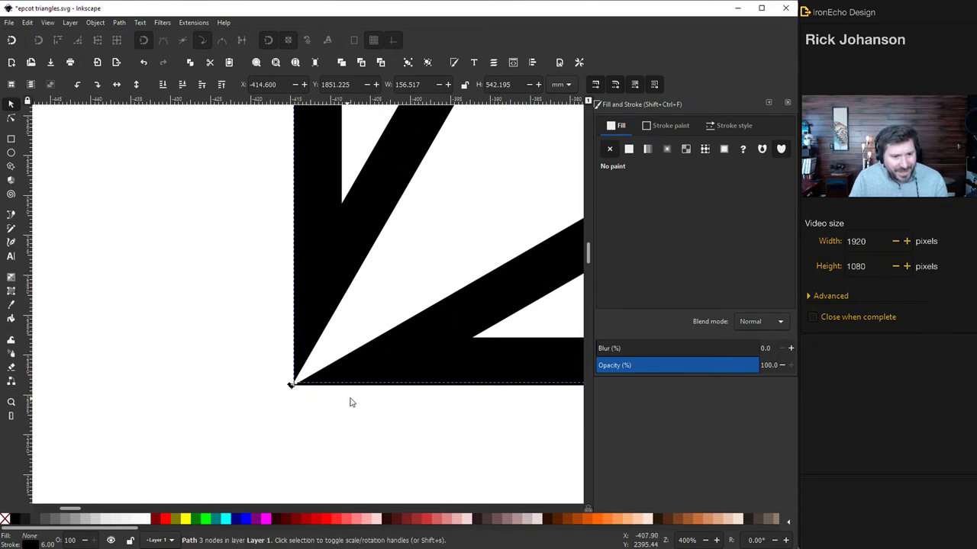
pyautogui.scroll(-6, 353, 397)
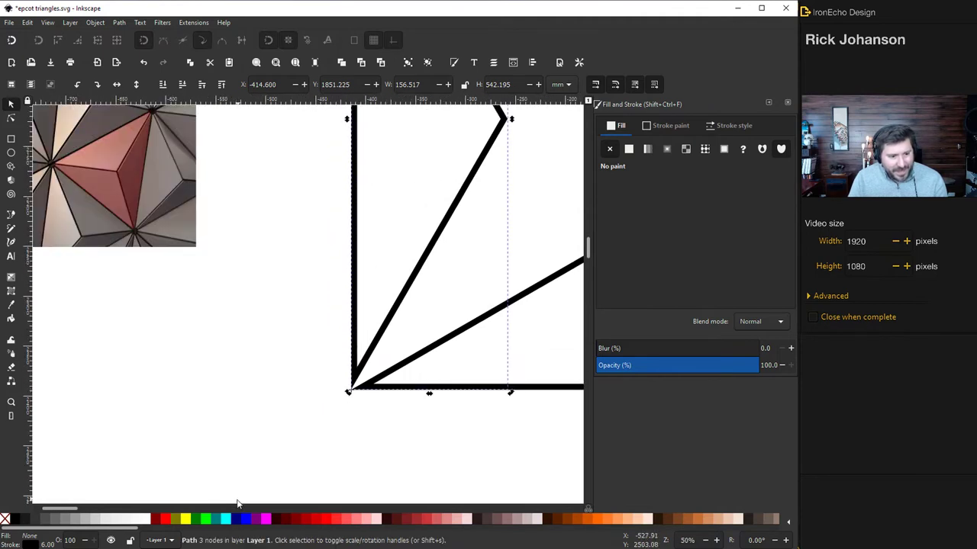
pyautogui.scroll(5, 412, 400)
pyautogui.scroll(-2, 451, 310)
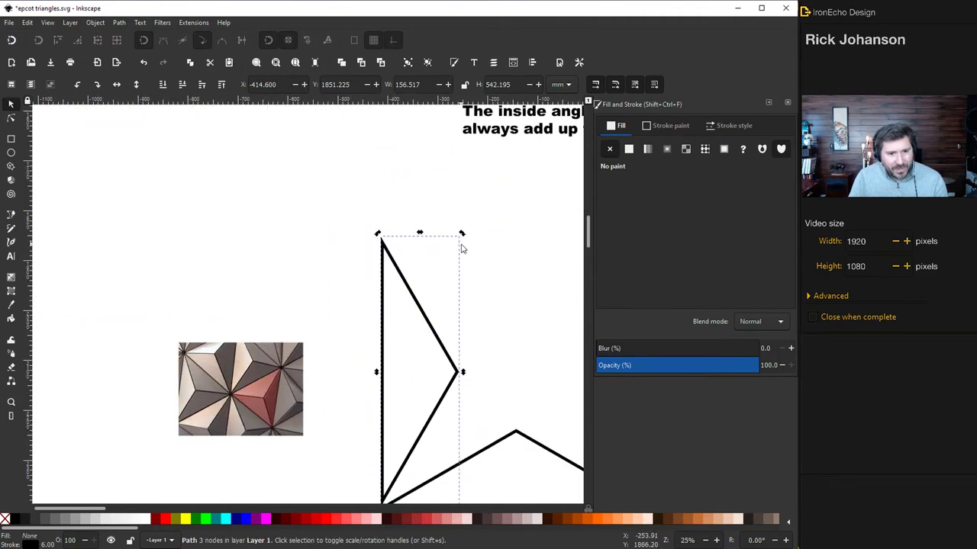
pyautogui.moveTo(105, 509); pyautogui.dragTo(131, 514)
pyautogui.scroll(-3, 196, 429)
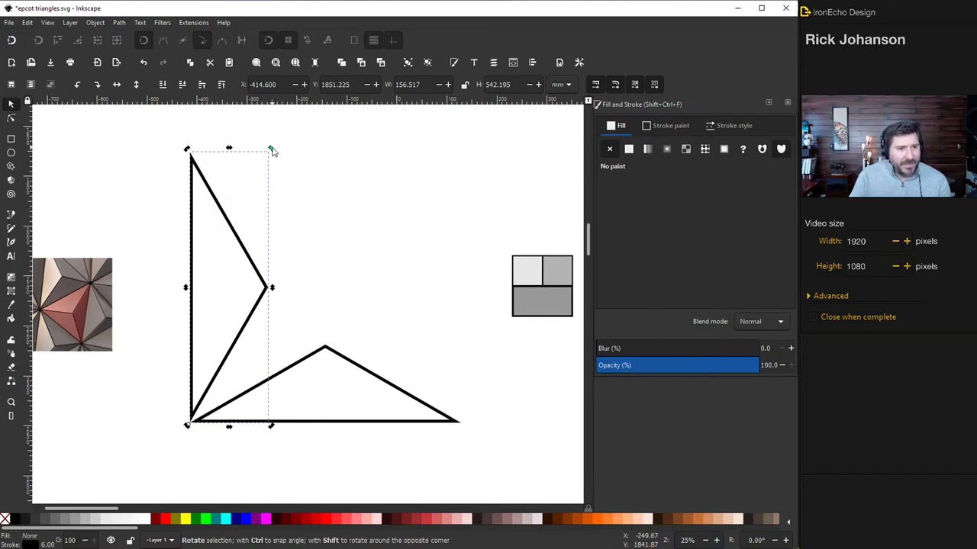
# Rotate the upright triangle clockwise until its short side lies along the horizontal triangle's left slope, and outline it in red
pyautogui.moveTo(271, 151); pyautogui.dragTo(374, 251)
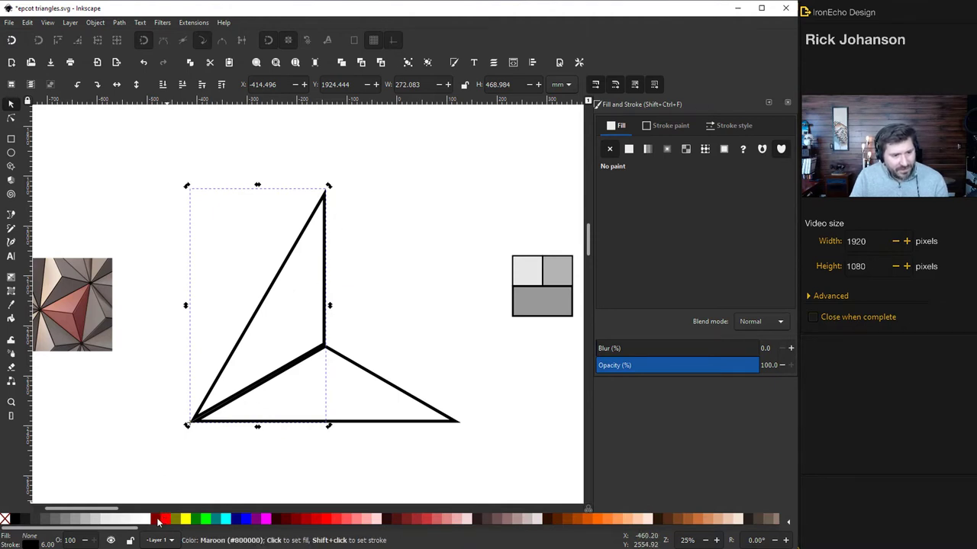
pyautogui.keyDown('shift'); pyautogui.click(157, 519); pyautogui.keyUp('shift')
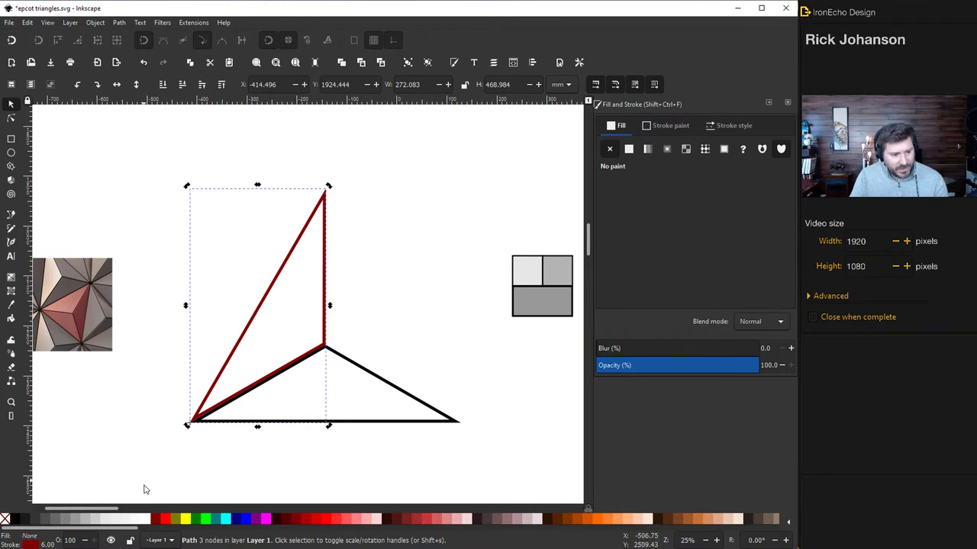
pyautogui.keyDown('shift'); pyautogui.click(236, 520); pyautogui.keyUp('shift')
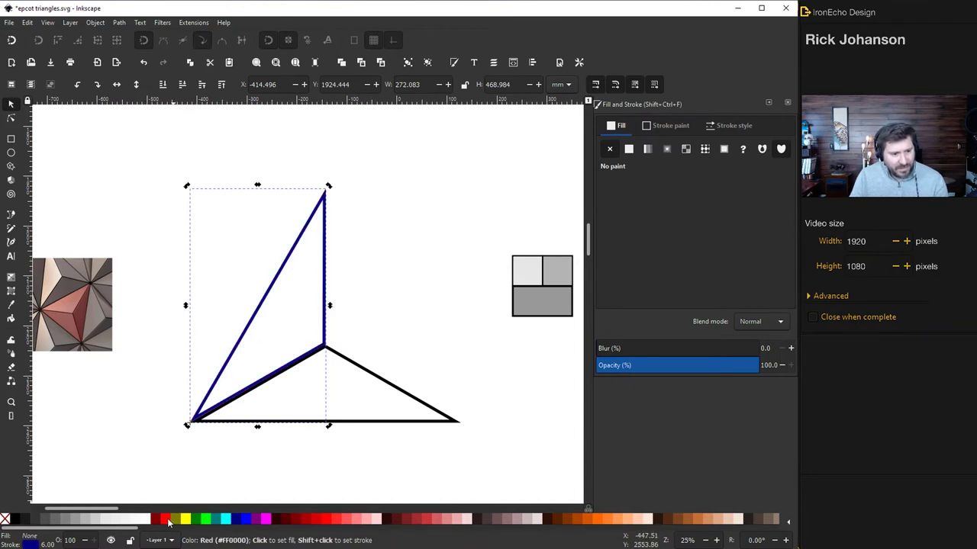
pyautogui.keyDown('shift'); pyautogui.click(165, 519); pyautogui.keyUp('shift')
pyautogui.keyDown('ctrl'); pyautogui.scroll(5, 324, 374); pyautogui.keyUp('ctrl')
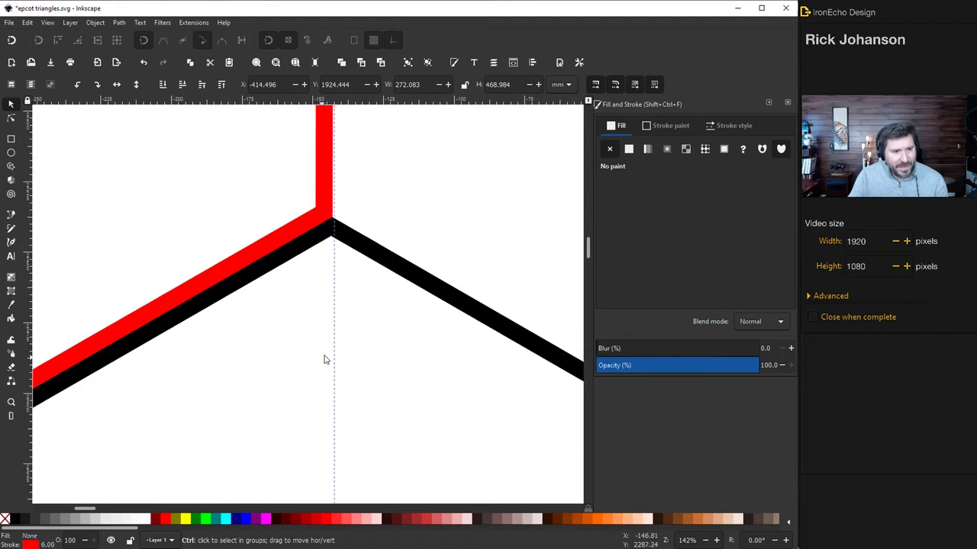
pyautogui.scroll(1, 307, 309)
pyautogui.scroll(-2, 297, 355)
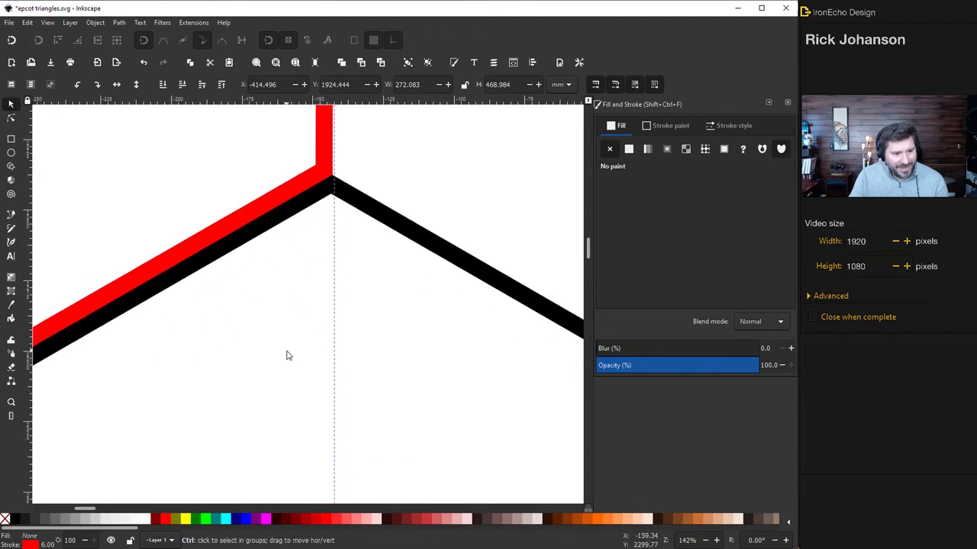
pyautogui.keyDown('ctrl'); pyautogui.scroll(-5, 287, 356); pyautogui.keyUp('ctrl')
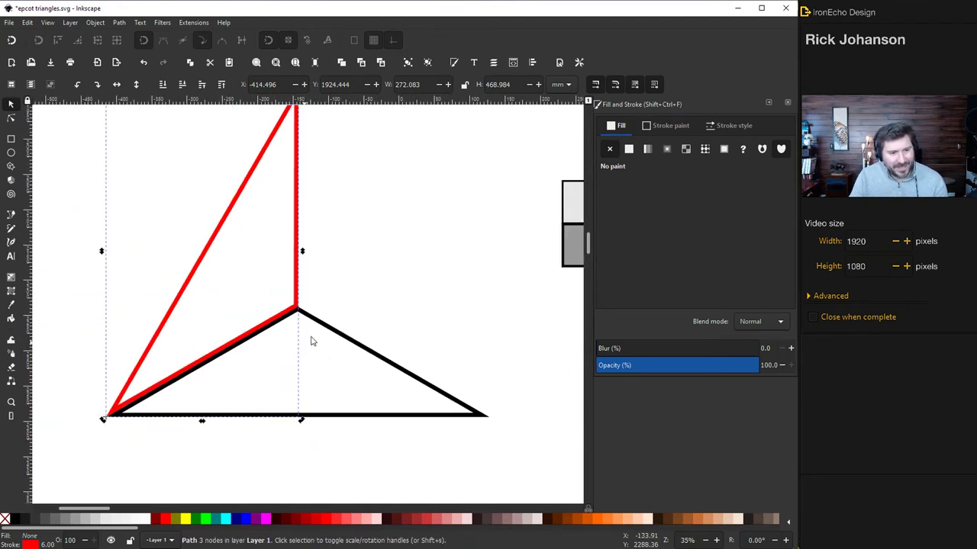
pyautogui.scroll(1, 310, 341)
pyautogui.scroll(2, 314, 342)
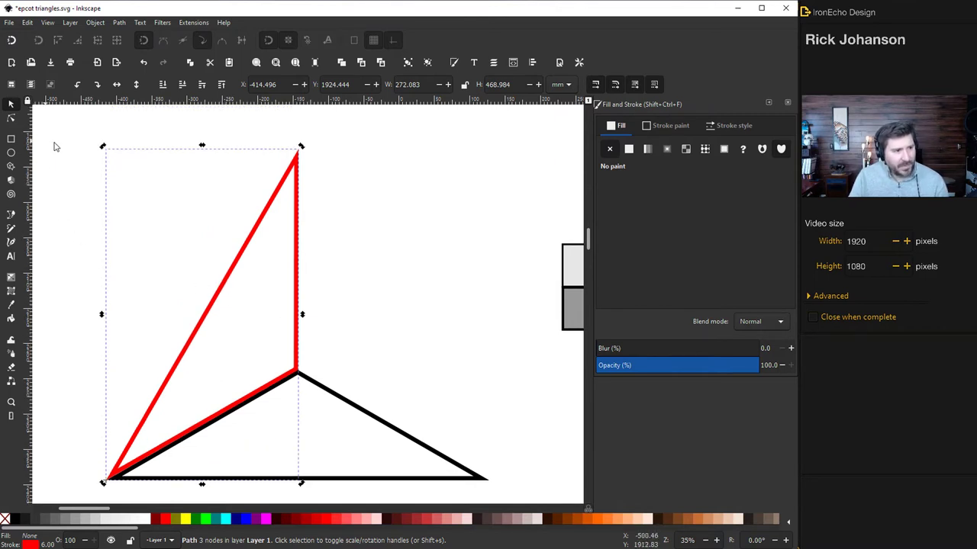
# Duplicate the red triangle, give the copy a teal outline and flip it horizontally
pyautogui.click(85, 169)
pyautogui.click(234, 267)
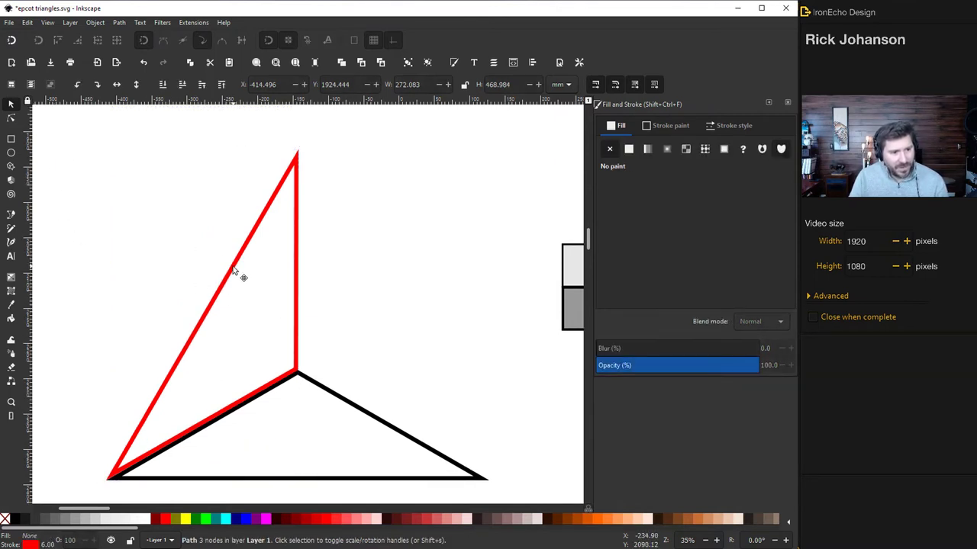
pyautogui.press('ctrl')
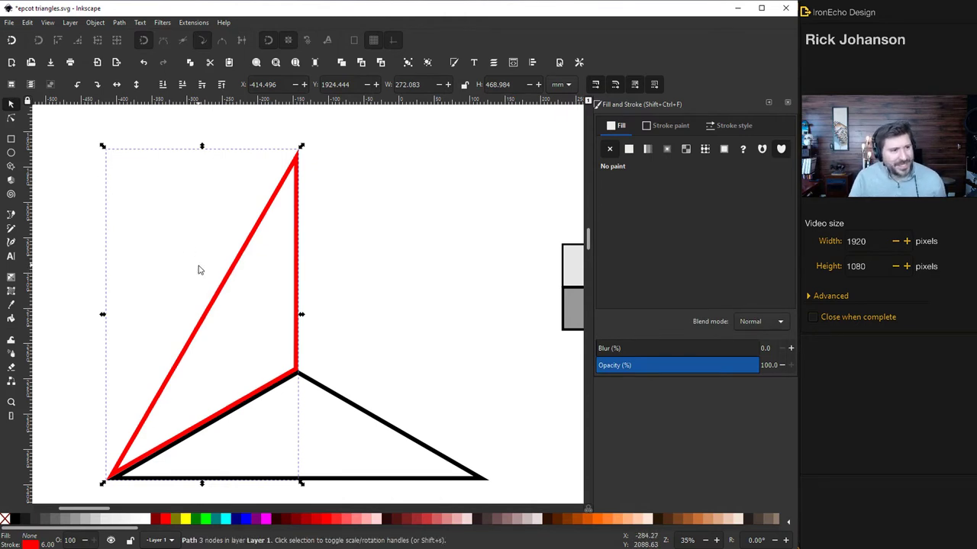
pyautogui.keyDown('shift'); pyautogui.click(217, 522); pyautogui.keyUp('shift')
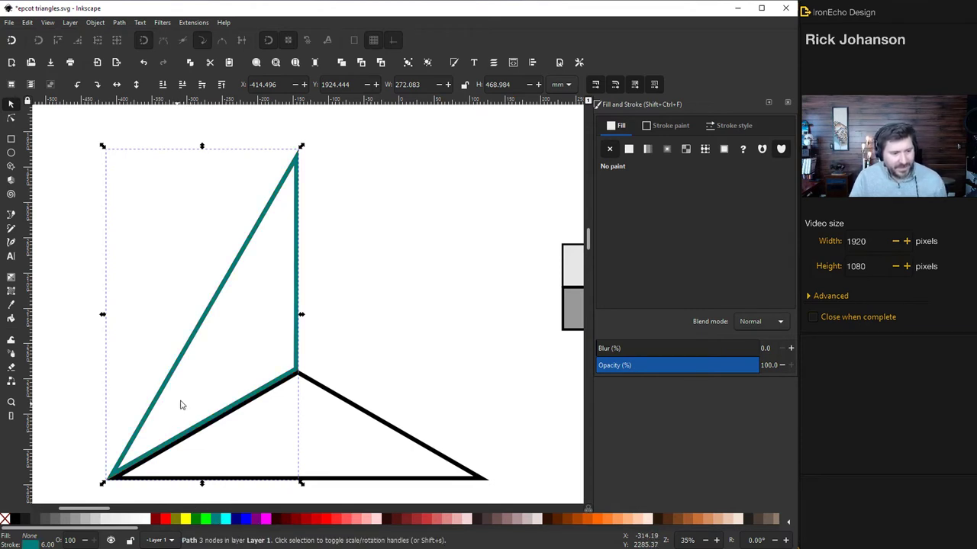
pyautogui.click(116, 86)
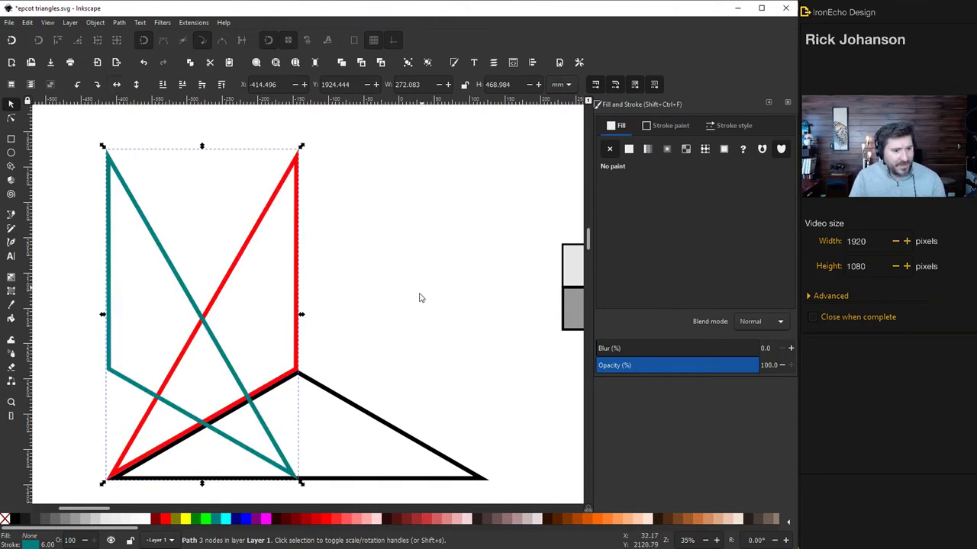
# Move the teal triangle horizontally about 270 mm so its vertical side meets the red triangle's vertical side
pyautogui.click(256, 263)
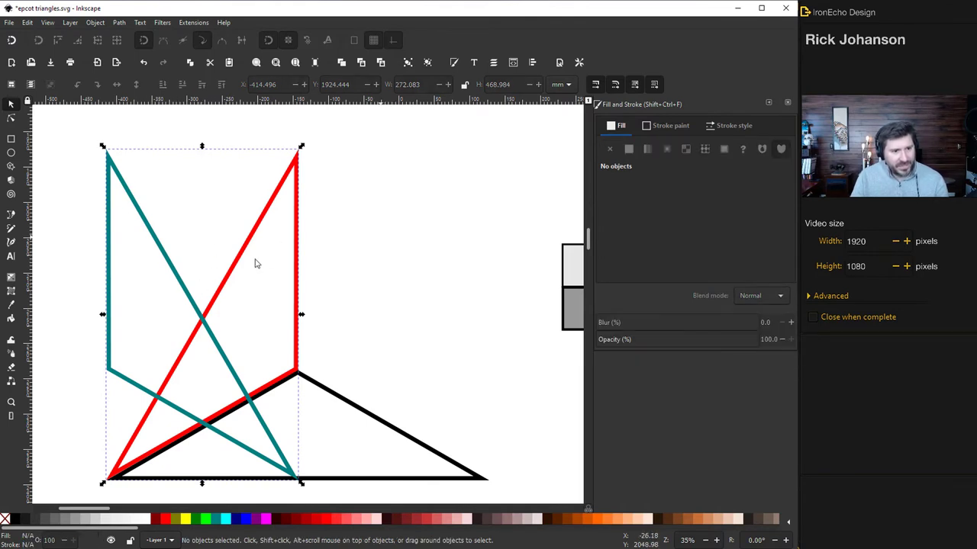
pyautogui.click(183, 288)
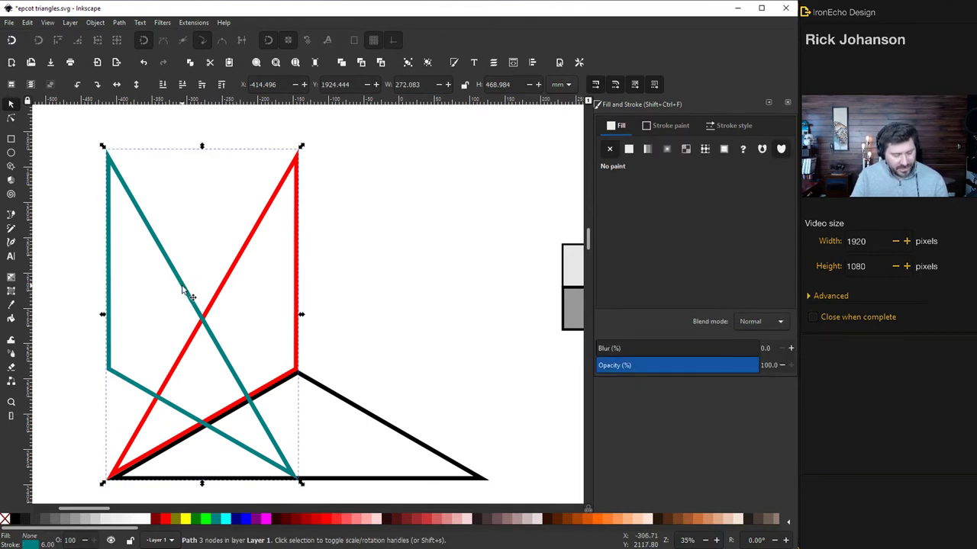
pyautogui.press('ctrl')
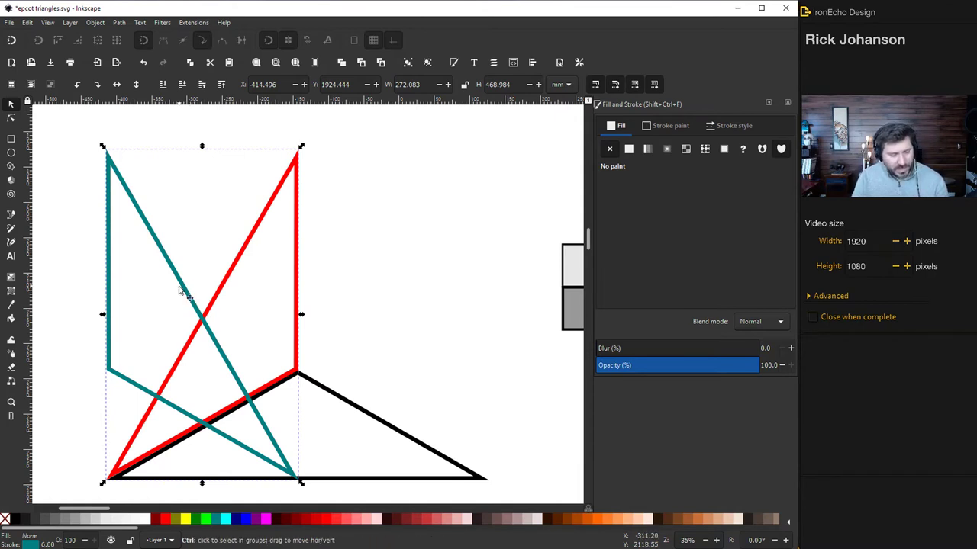
pyautogui.moveTo(183, 290); pyautogui.dragTo(376, 305)
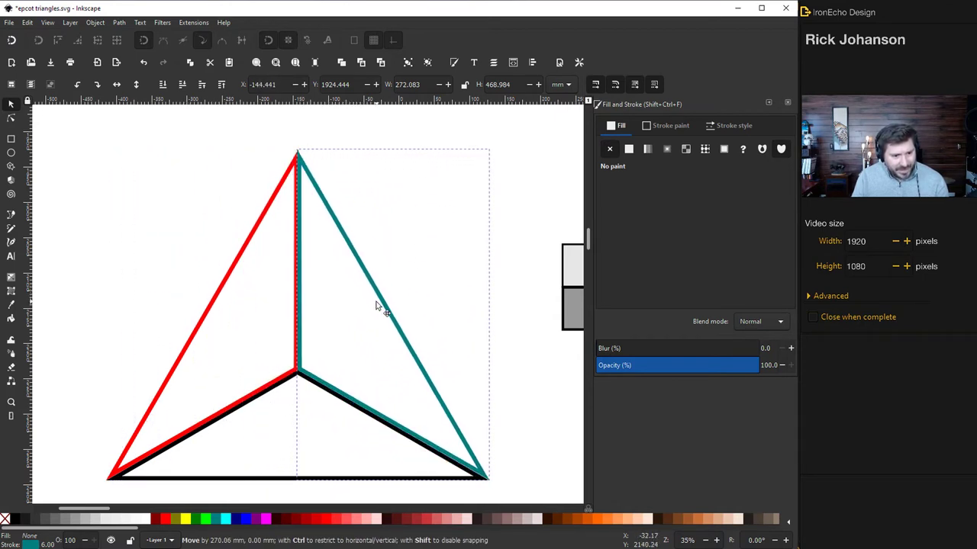
# Fine-tune the teal triangle's position at the centre joint so its outline butts exactly against the red and black outlines
pyautogui.keyDown('ctrl'); pyautogui.scroll(5, 296, 371); pyautogui.keyUp('ctrl')
pyautogui.keyDown('ctrl'); pyautogui.scroll(3, 297, 379); pyautogui.keyUp('ctrl')
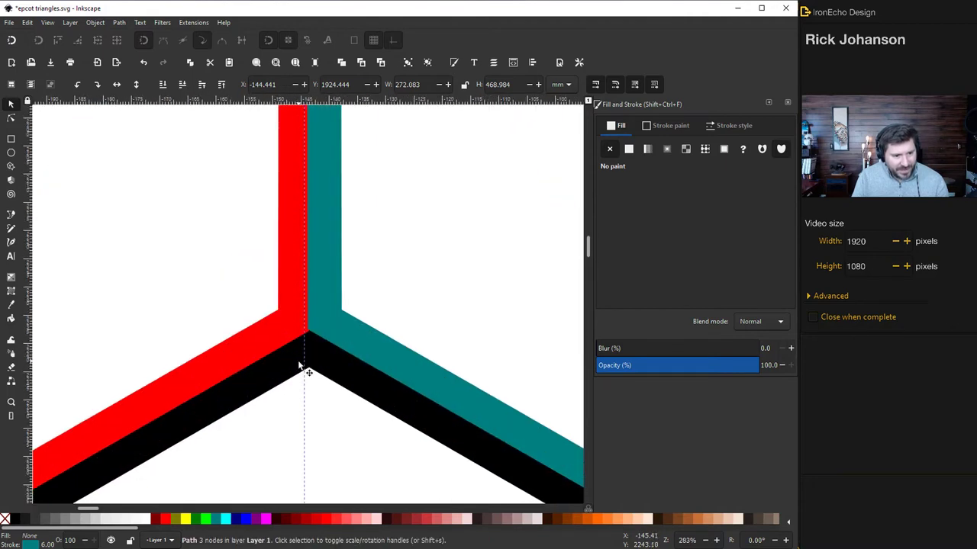
pyautogui.moveTo(336, 387); pyautogui.dragTo(324, 340)
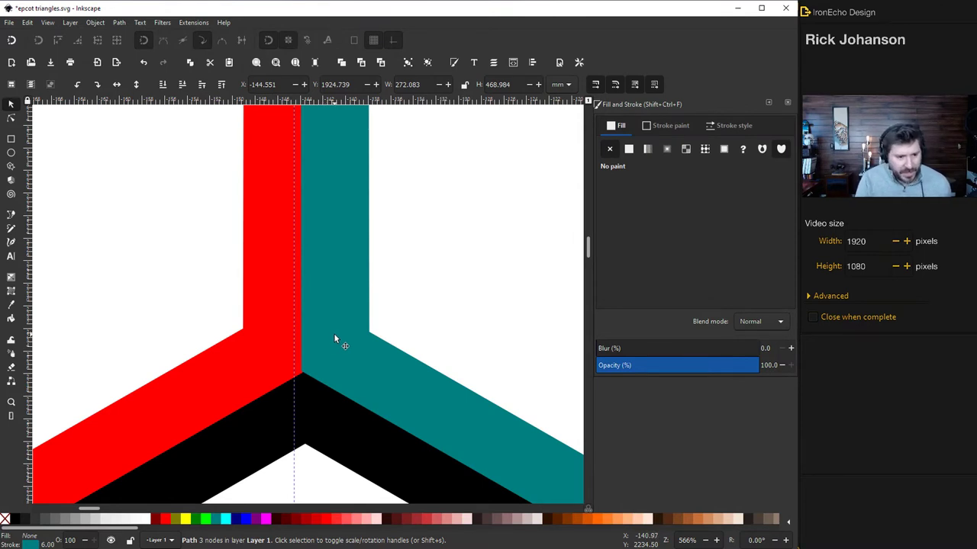
pyautogui.press('Right')
pyautogui.press('Right')
pyautogui.press('Up')
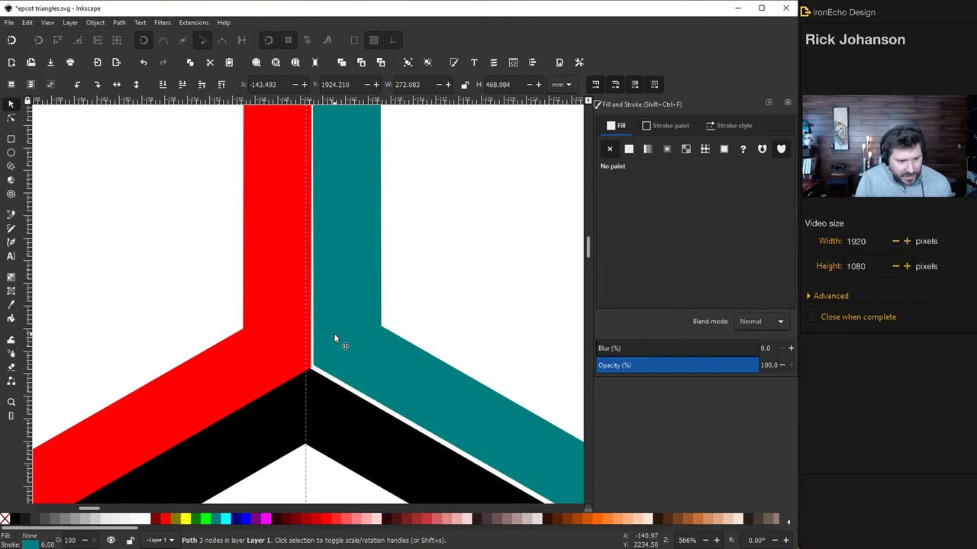
pyautogui.press('Left')
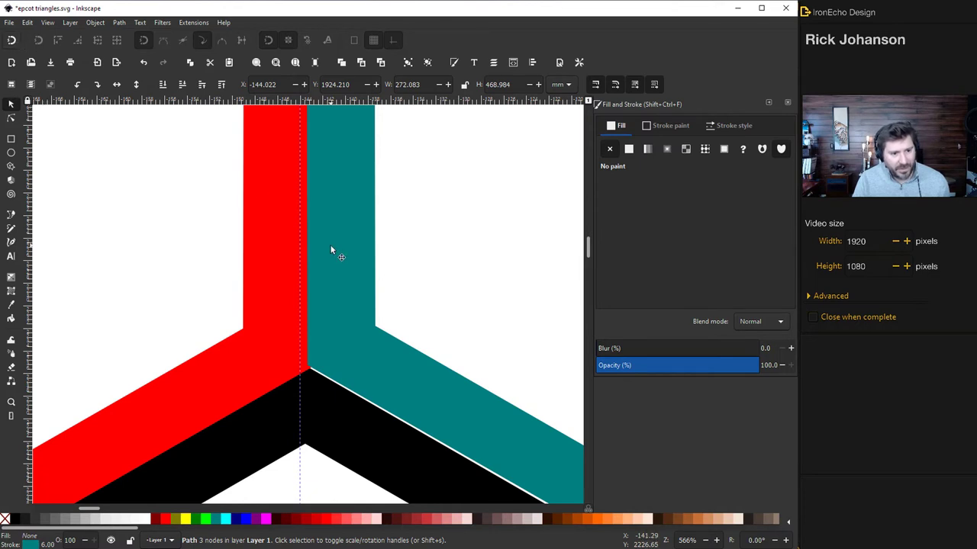
pyautogui.moveTo(330, 244); pyautogui.dragTo(335, 250)
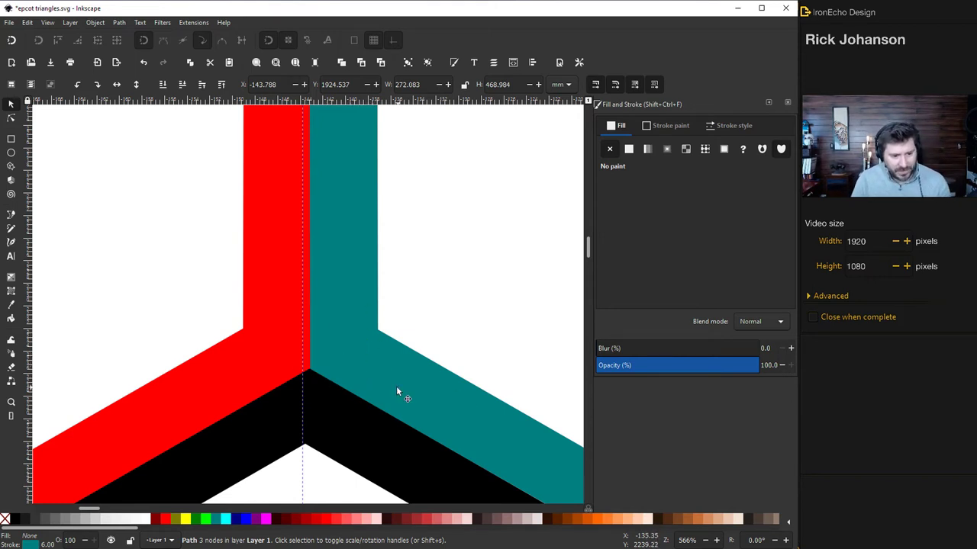
pyautogui.keyDown('ctrl'); pyautogui.scroll(-4, 366, 360); pyautogui.keyUp('ctrl')
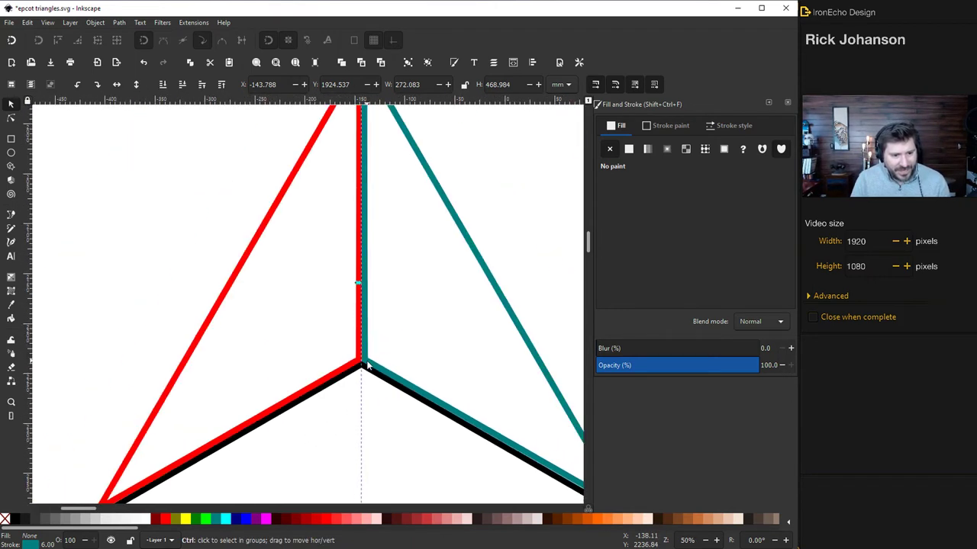
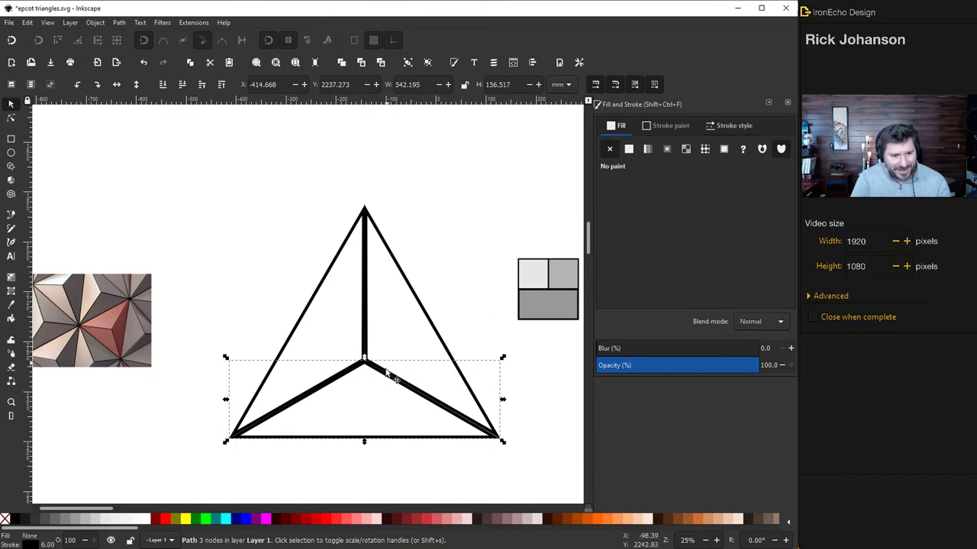
# Fill the bottom triangle with the darkest grey (999999) sampled from the colour swatches
pyautogui.click(628, 149)
pyautogui.click(632, 298)
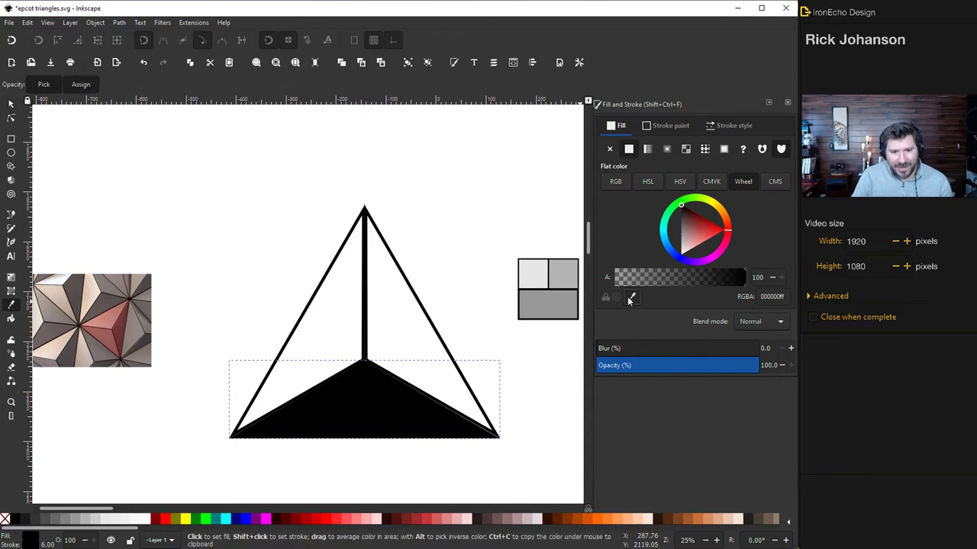
pyautogui.click(557, 305)
# Fill the left triangle with the lightest grey (e6e6e6) sampled from the colour swatches
pyautogui.click(324, 286)
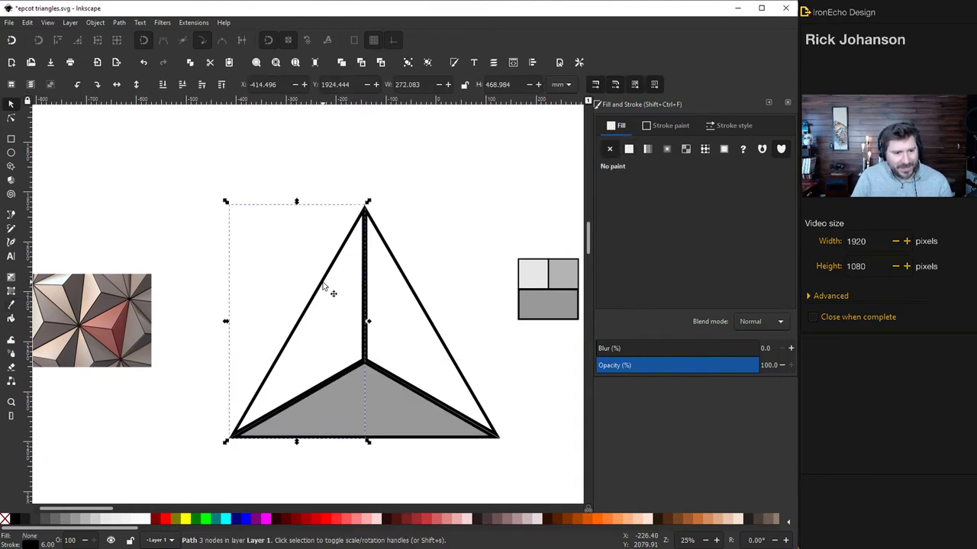
pyautogui.click(628, 149)
pyautogui.click(632, 297)
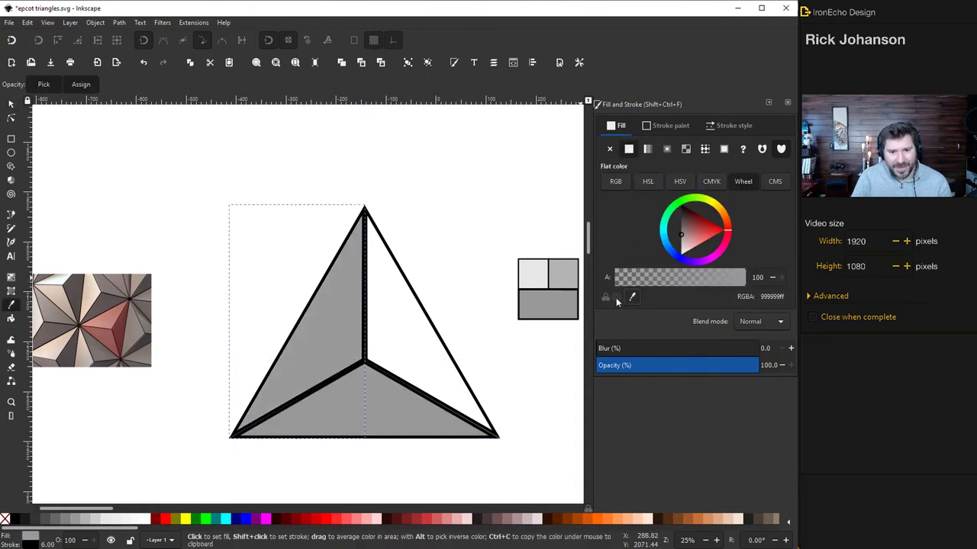
pyautogui.click(534, 275)
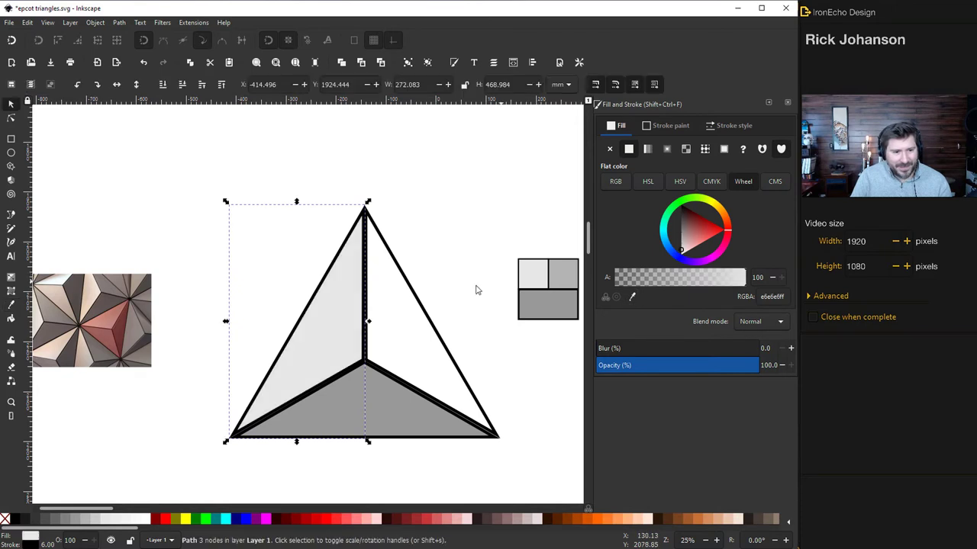
# Fill the right triangle with the medium grey (b3b3b3) sampled from the colour swatches
pyautogui.click(418, 299)
pyautogui.click(628, 148)
pyautogui.click(631, 297)
pyautogui.click(550, 279)
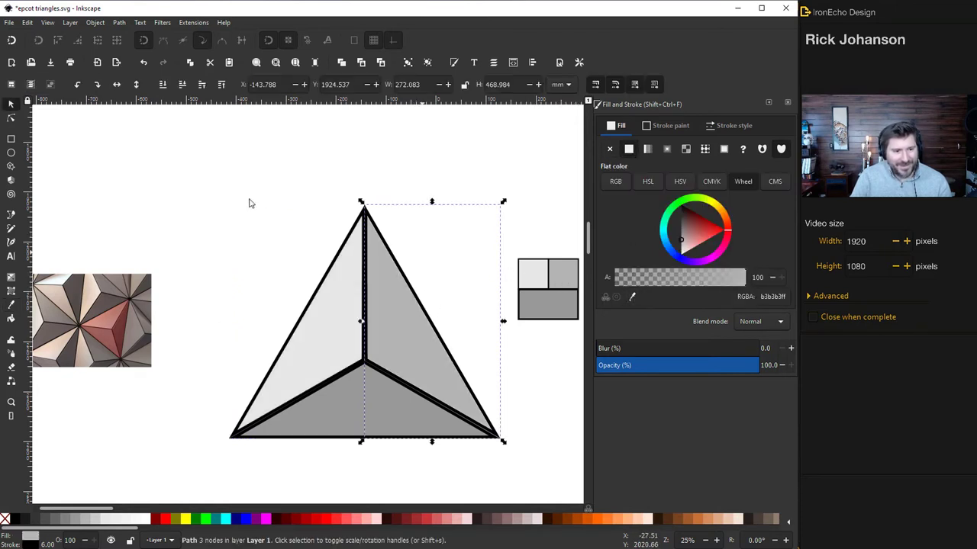
pyautogui.click(210, 198)
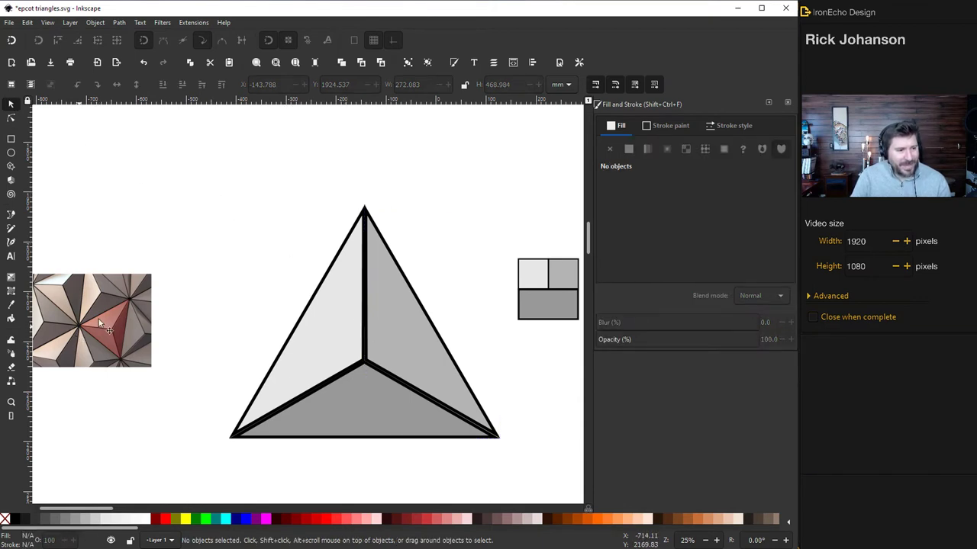
# Group the three shaded triangles and make a vertically flipped duplicate of the group
pyautogui.moveTo(219, 174); pyautogui.dragTo(509, 484)
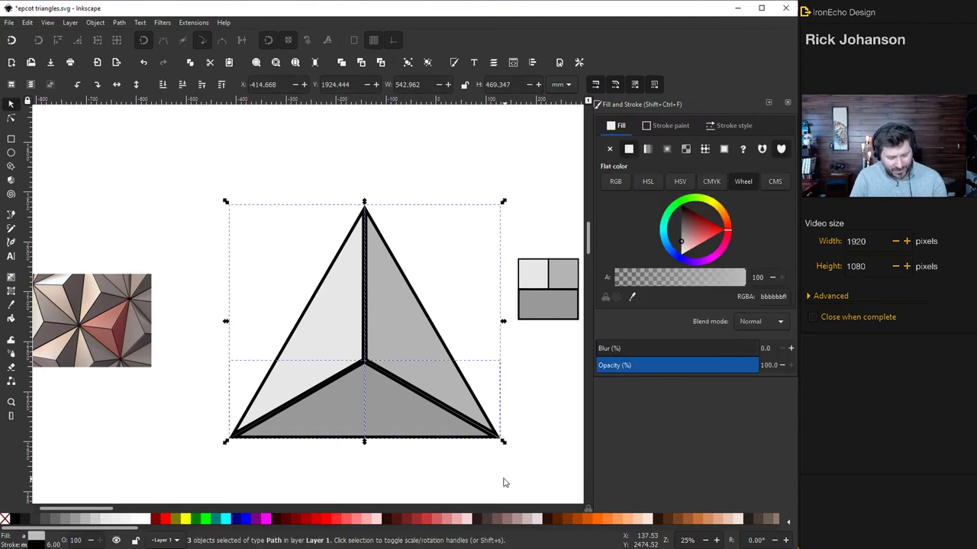
pyautogui.hotkey('ctrl', 'g')
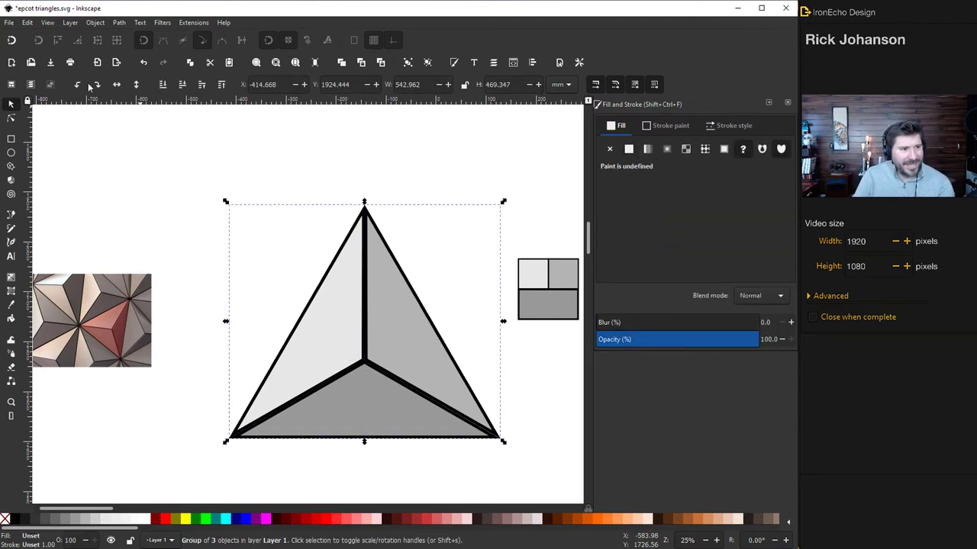
pyautogui.click(137, 84)
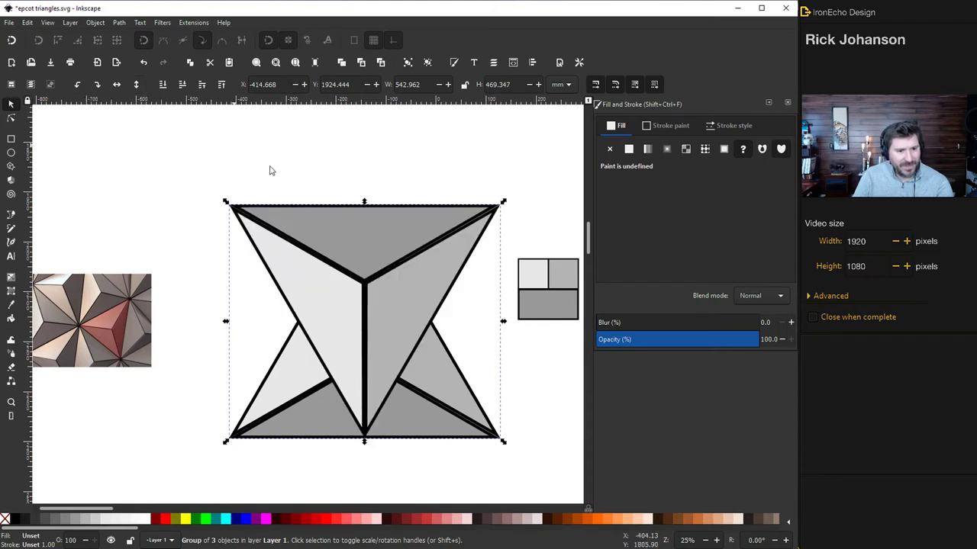
# Move the flipped group straight down below the original and nudge it until the outlines of their flat bases butt together
pyautogui.scroll(-1, 445, 370)
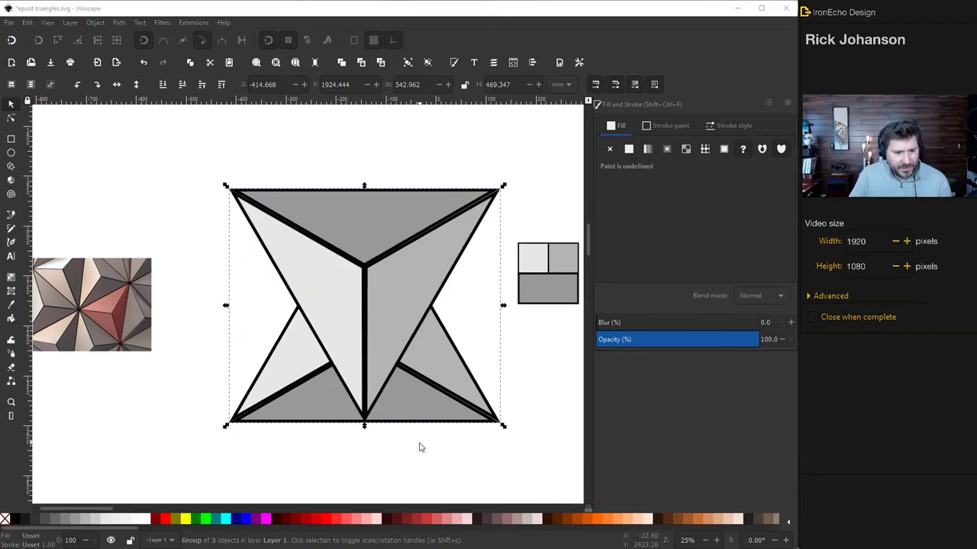
pyautogui.click(534, 411)
pyautogui.click(415, 295)
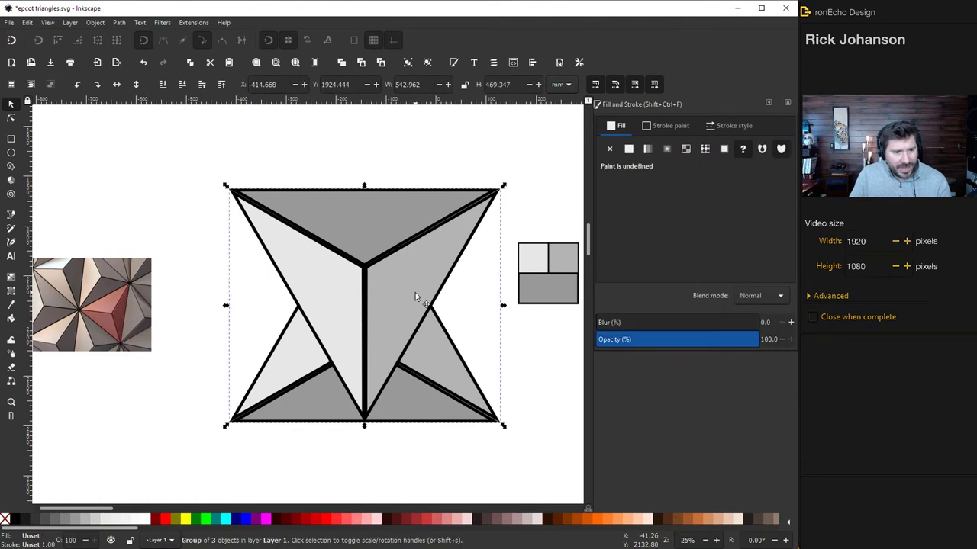
pyautogui.moveTo(410, 280); pyautogui.dragTo(388, 495)
pyautogui.scroll(4, 391, 438)
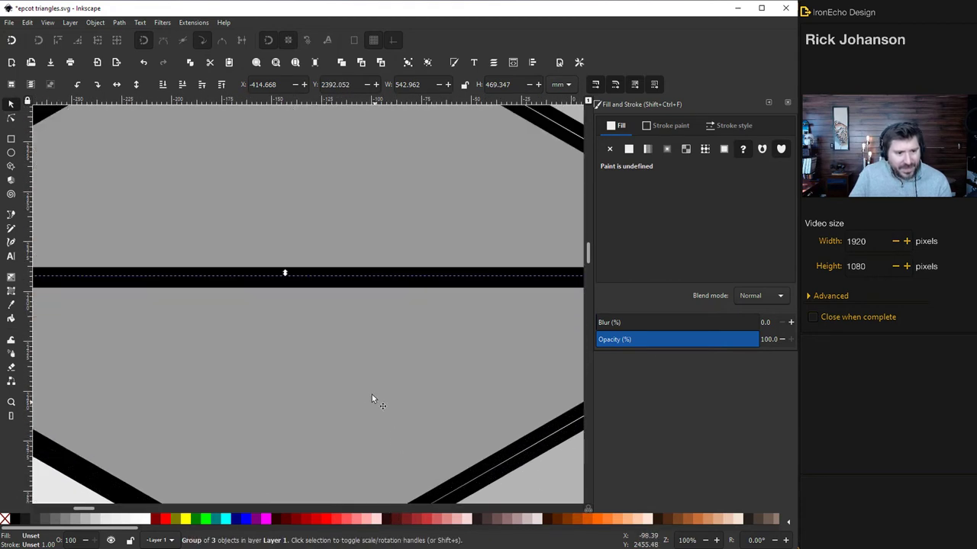
pyautogui.press('Up')
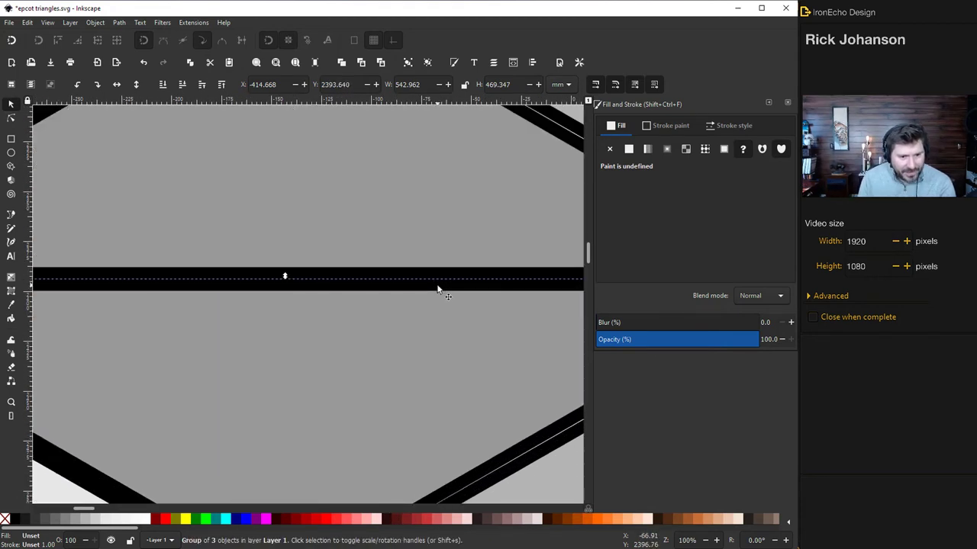
# Fill the right triangle of the flipped group with the light grey (cccccc) sampled from the lower colour swatches
pyautogui.scroll(-4, 352, 293)
pyautogui.scroll(-3, 344, 303)
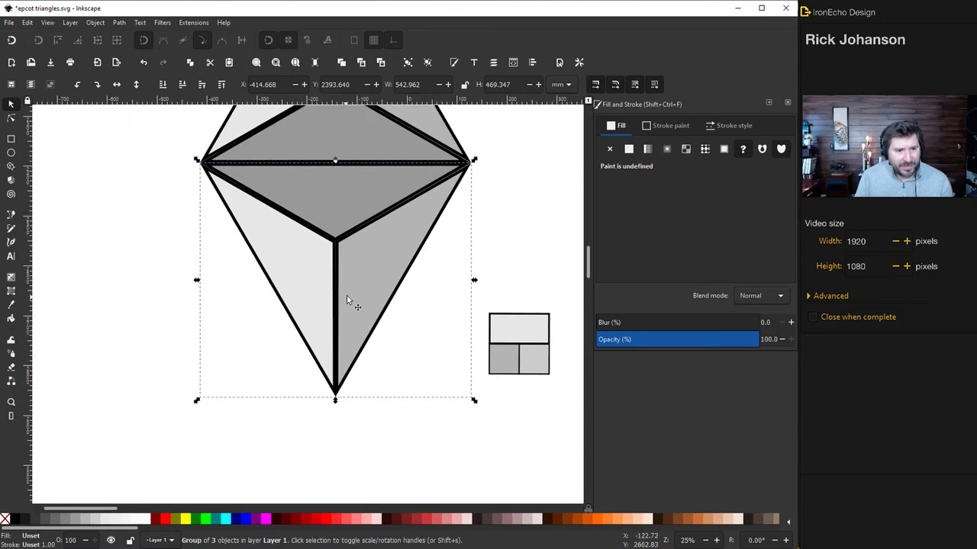
pyautogui.scroll(1, 427, 303)
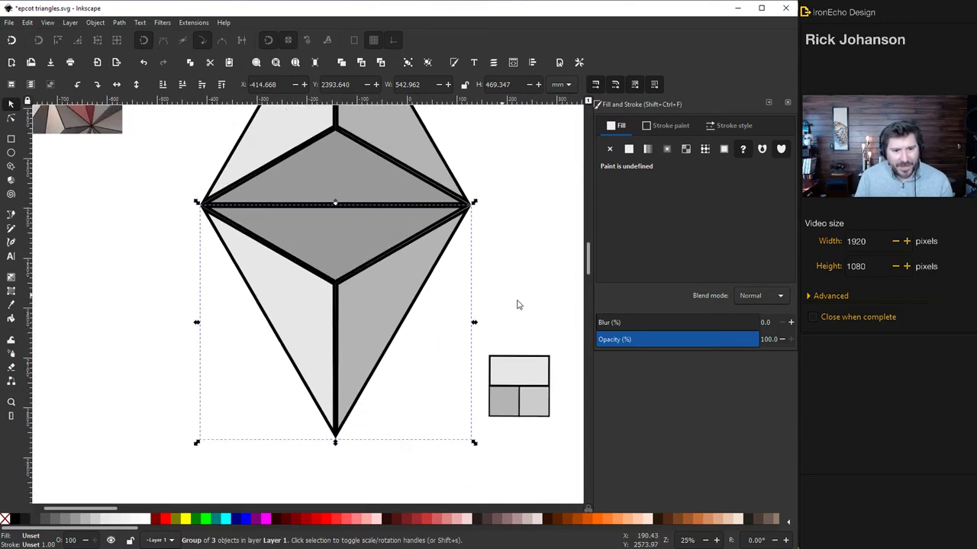
pyautogui.click(513, 246)
pyautogui.click(413, 263)
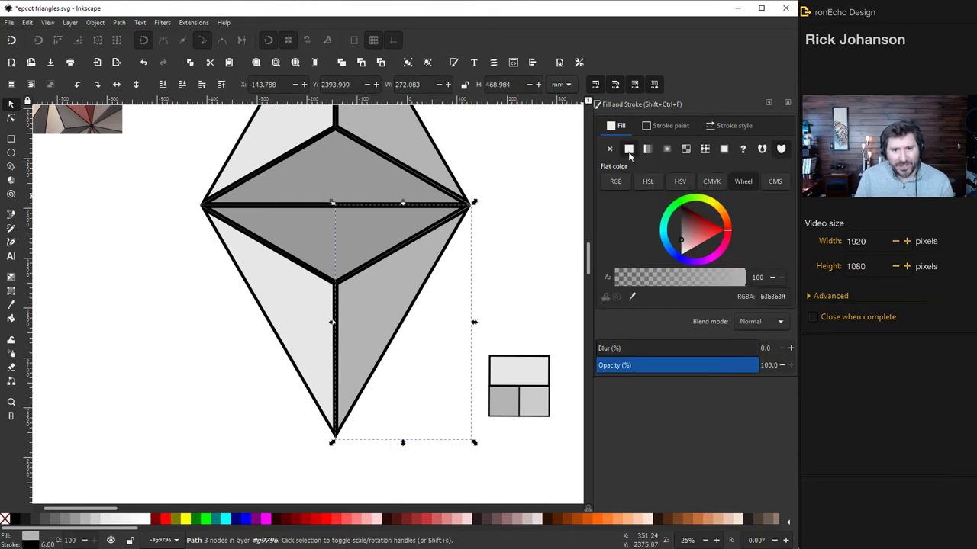
pyautogui.click(632, 297)
pyautogui.click(540, 401)
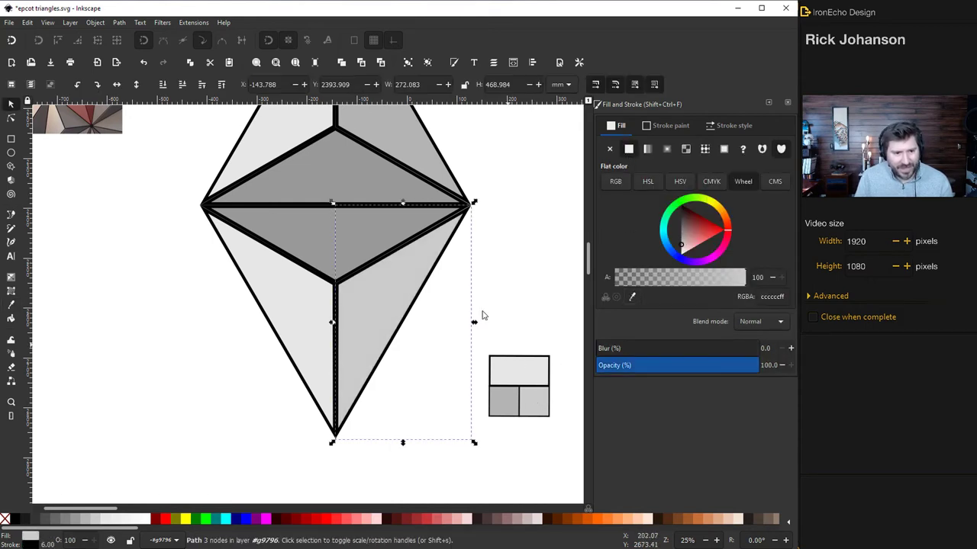
# Fill the flat-based middle triangle of the flipped group with the lightest grey (e6e6e6) sampled from the lower swatches
pyautogui.click(345, 235)
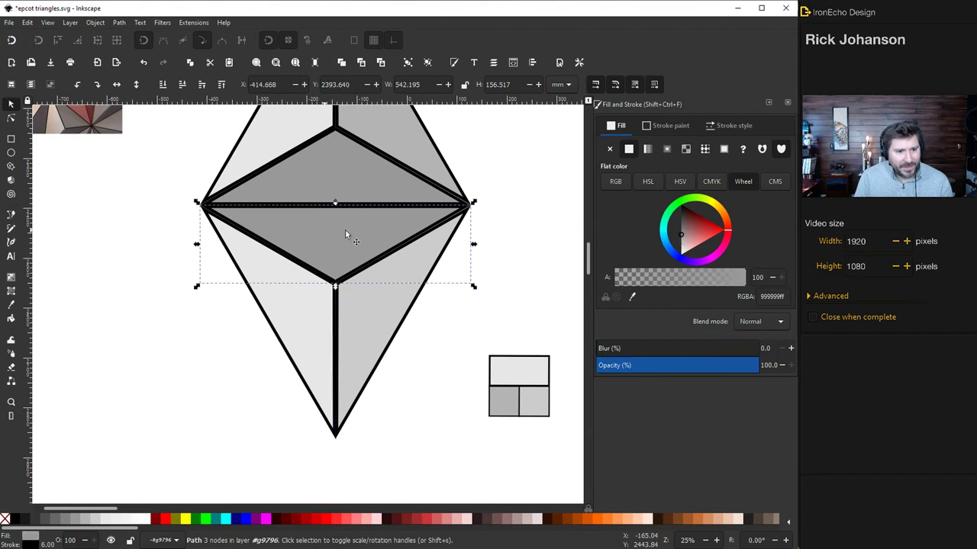
pyautogui.click(632, 297)
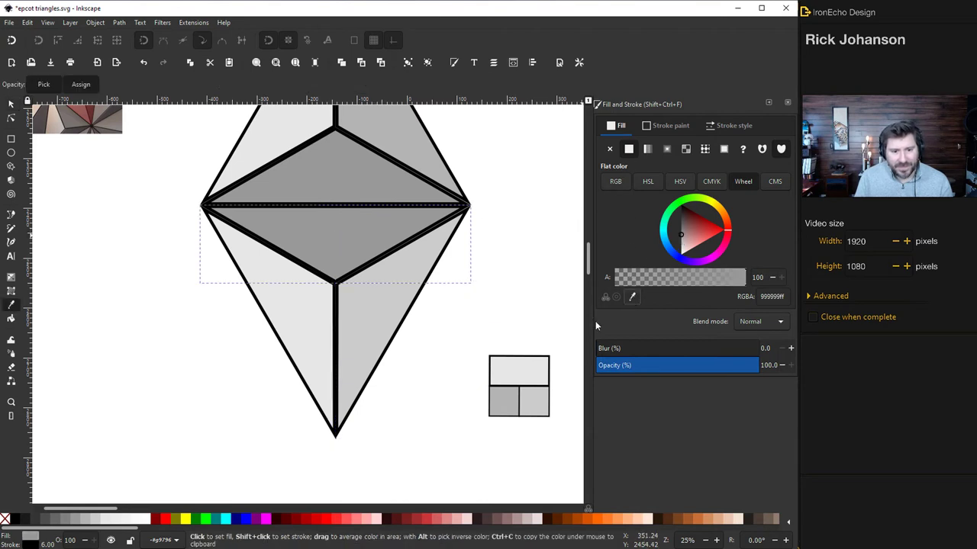
pyautogui.click(545, 371)
# Fill the left triangle of the flipped group with the medium grey (b3b3b3) sampled from the lower swatches
pyautogui.click(305, 321)
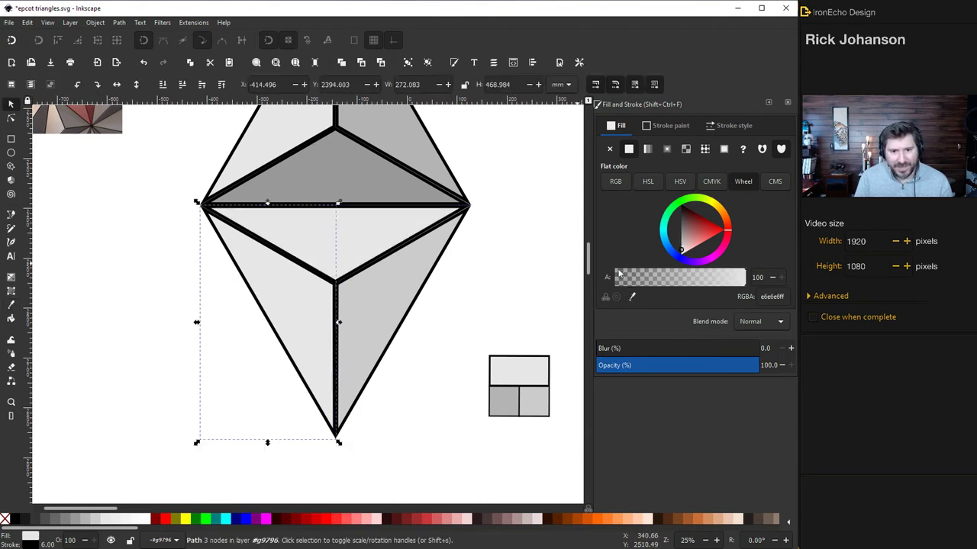
pyautogui.click(632, 297)
pyautogui.click(506, 399)
pyautogui.scroll(-2, 438, 349)
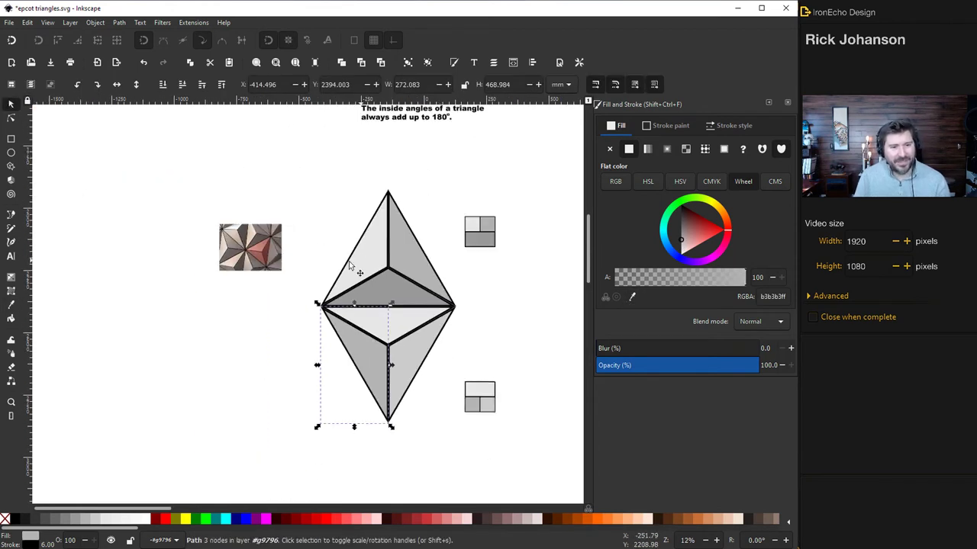
# Group the upper and lower halves into one diamond tile, duplicate it and place the copy below and left of the original
pyautogui.click(327, 256)
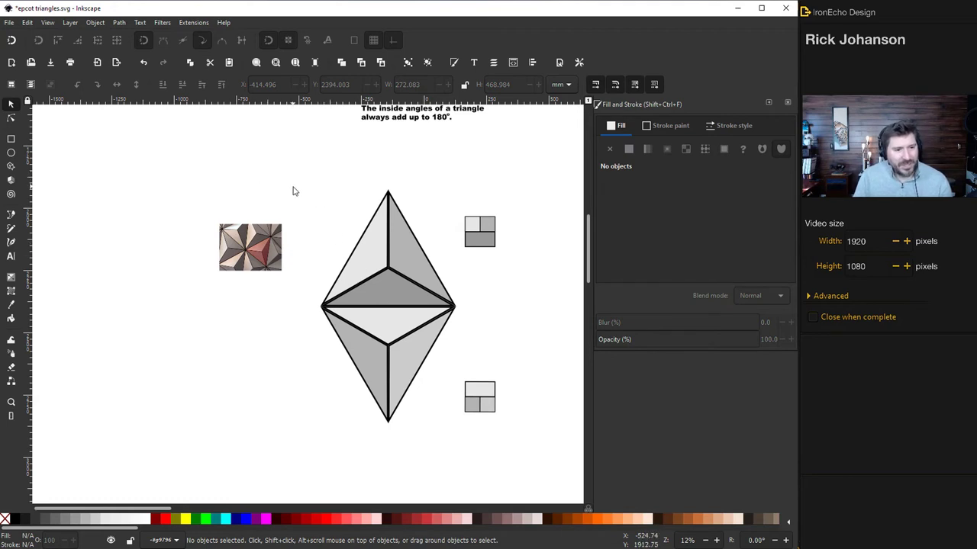
pyautogui.moveTo(308, 174)
pyautogui.mouseDown()
pyautogui.moveTo(420, 314)
pyautogui.moveTo(435, 431)
pyautogui.moveTo(458, 451)
pyautogui.mouseUp()
pyautogui.hotkey('ctrl', 'g')
pyautogui.hotkey('ctrl', 'd')
pyautogui.moveTo(388, 316); pyautogui.dragTo(316, 401)
pyautogui.scroll(-2, 316, 401)
pyautogui.scroll(-2, 318, 404)
pyautogui.moveTo(305, 343); pyautogui.dragTo(276, 372)
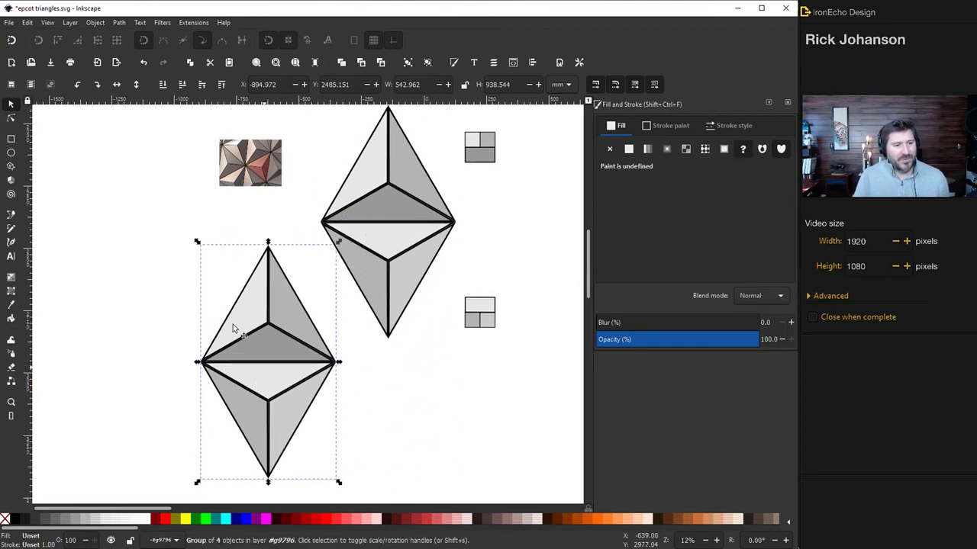
# Save the drawing as epcot triangles 2.svg
pyautogui.click(9, 22)
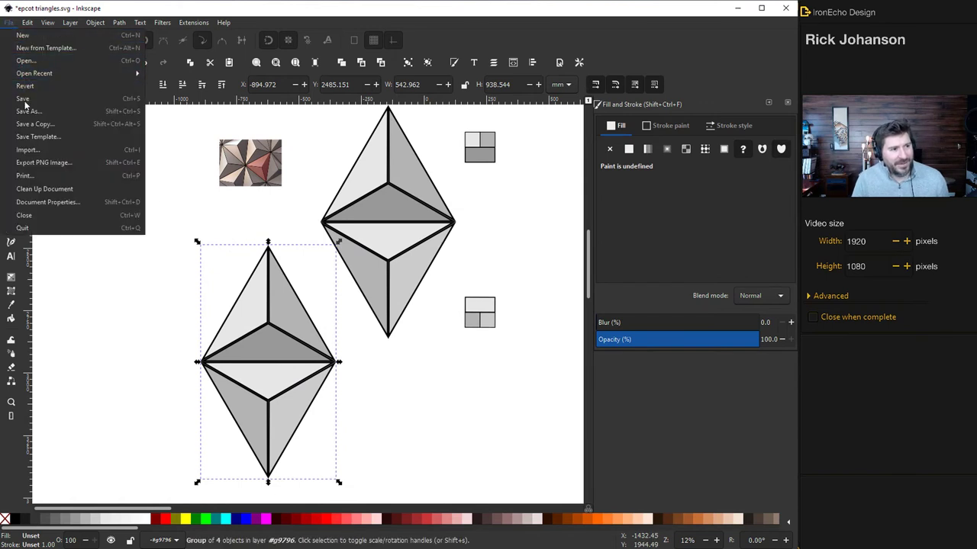
pyautogui.click(19, 99)
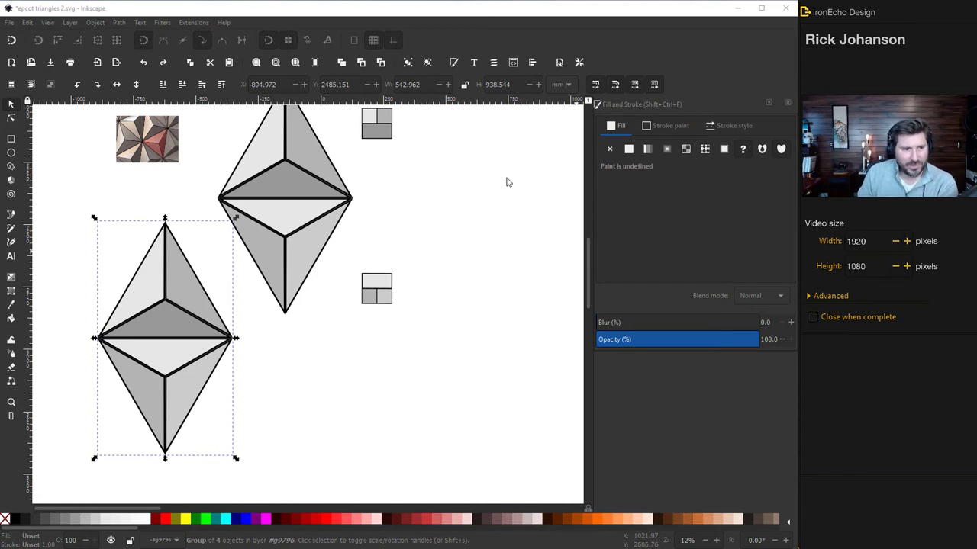
# Set the stroke width of the duplicated diamond tile to 2.5 mm
pyautogui.click(719, 127)
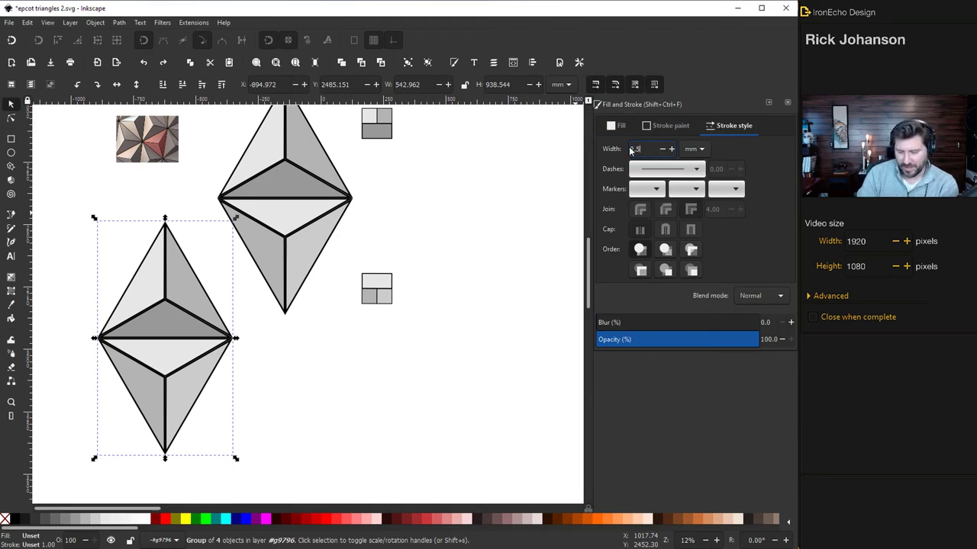
pyautogui.write('2.5')
pyautogui.press('Return')
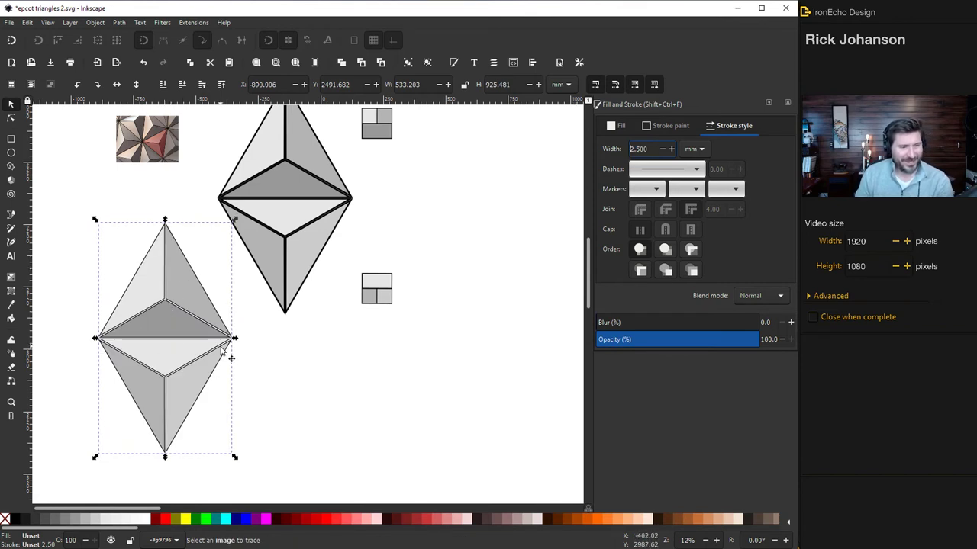
# Move the thin-outlined diamond to clear space and place a duplicate to its right so their side corners meet
pyautogui.moveTo(201, 392); pyautogui.dragTo(386, 314)
pyautogui.keyDown('ctrl'); pyautogui.scroll(4, 301, 355); pyautogui.keyUp('ctrl')
pyautogui.scroll(1, 301, 356)
pyautogui.keyDown('ctrl'); pyautogui.scroll(-4, 387, 314); pyautogui.keyUp('ctrl')
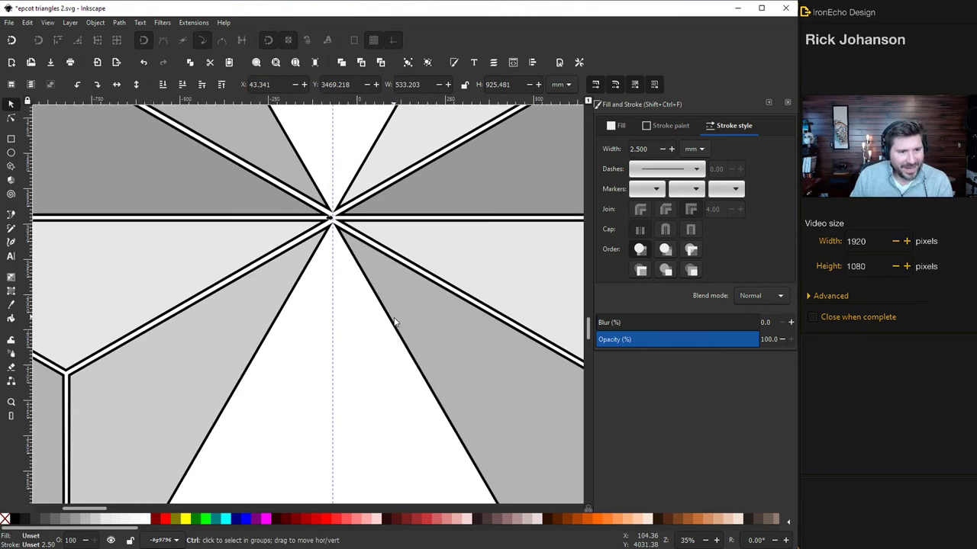
pyautogui.moveTo(121, 510); pyautogui.dragTo(137, 510)
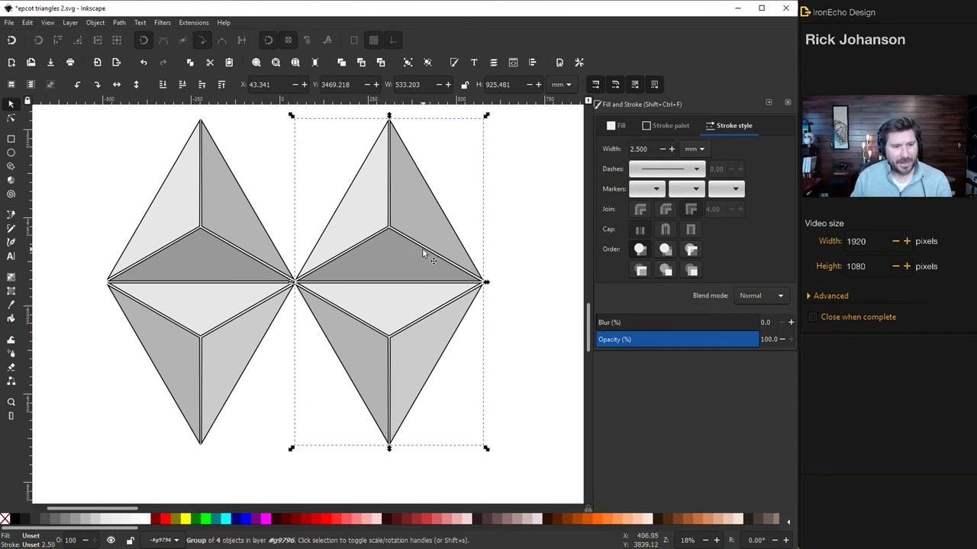
# Flip the right diamond tile vertically and horizontally to reverse its shading relative to the left tile
pyautogui.click(136, 85)
pyautogui.click(170, 131)
pyautogui.press('-')
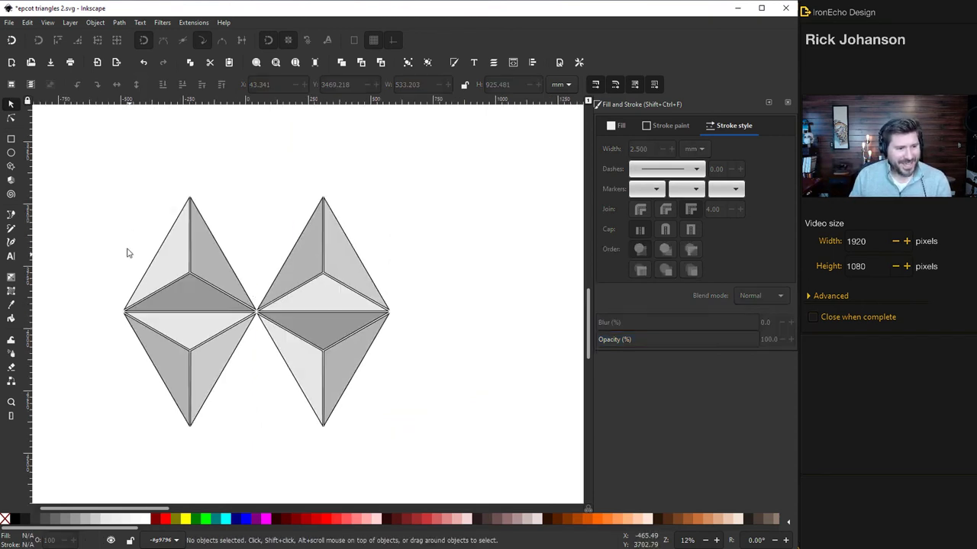
pyautogui.click(307, 294)
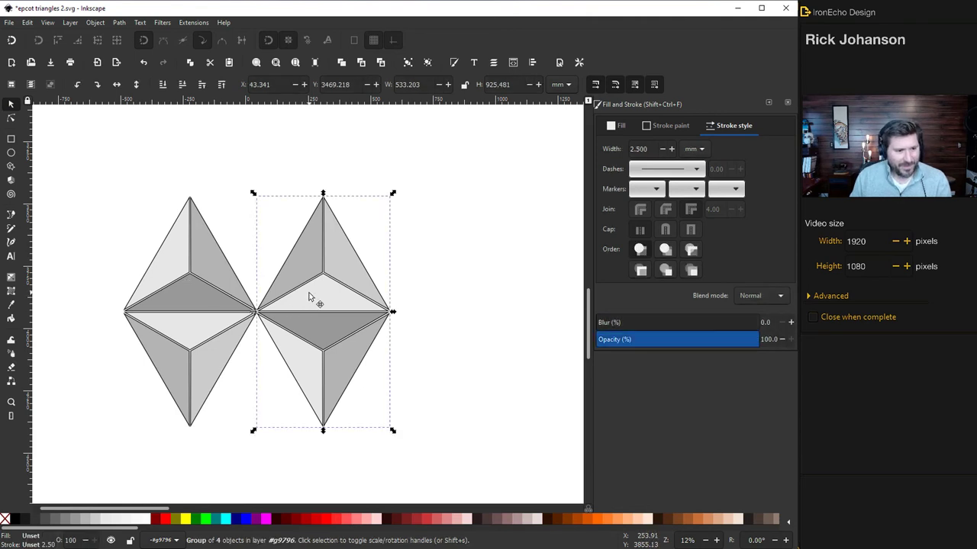
pyautogui.click(117, 85)
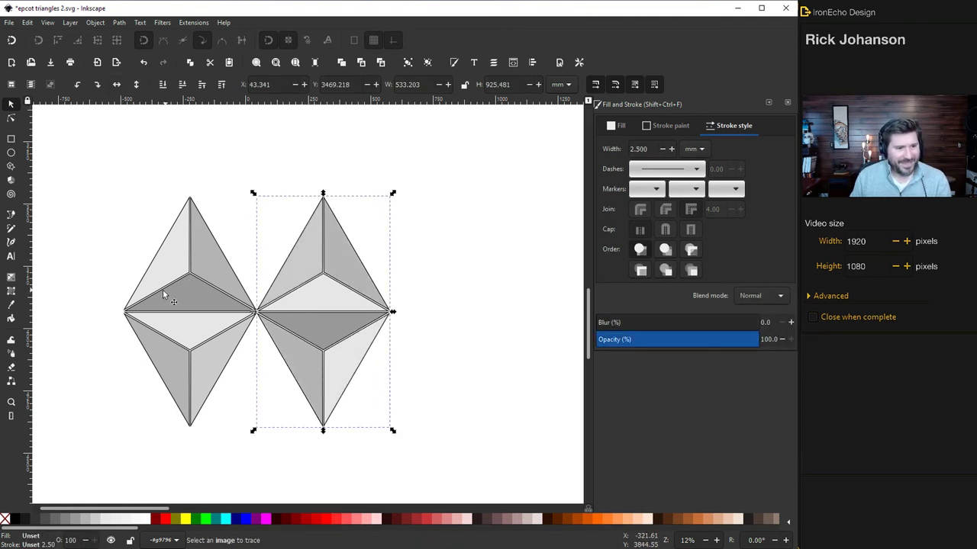
pyautogui.click(116, 227)
# Group the two diamonds, duplicate the pair and snap the copy to the right end so the corners meet
pyautogui.moveTo(103, 173)
pyautogui.mouseDown()
pyautogui.moveTo(241, 258)
pyautogui.moveTo(423, 453)
pyautogui.mouseUp()
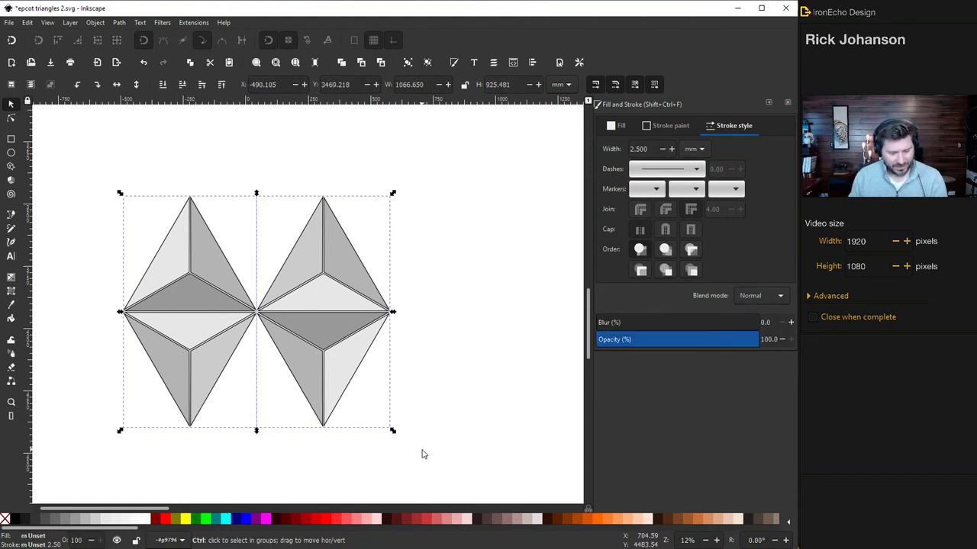
pyautogui.hotkey('ctrl', 'g')
pyautogui.hotkey('ctrl', 'd')
pyautogui.moveTo(188, 326); pyautogui.dragTo(467, 348)
pyautogui.scroll(2, 390, 328)
pyautogui.scroll(4, 390, 328)
pyautogui.scroll(-7, 393, 327)
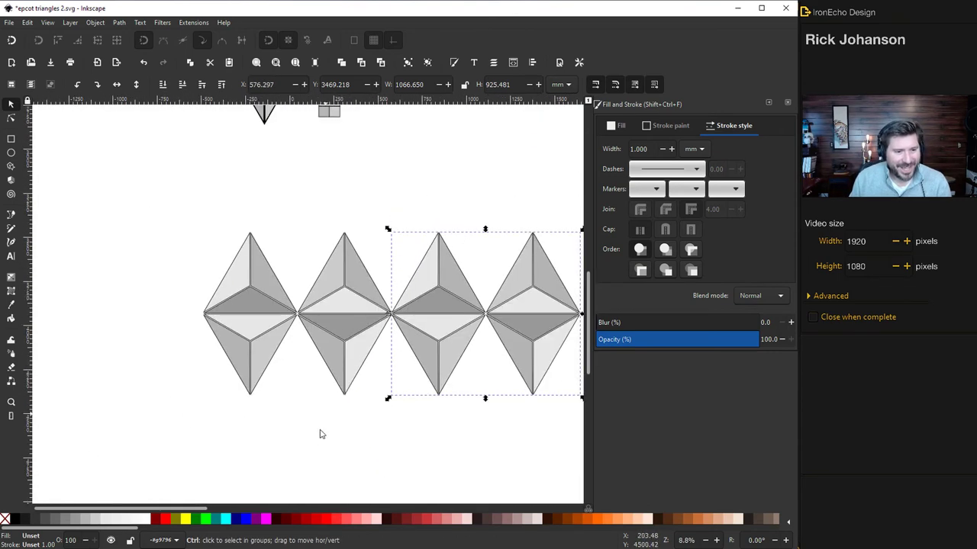
# Group both diamond pairs into a single row of four tiles
pyautogui.moveTo(200, 507); pyautogui.dragTo(223, 506)
pyautogui.click(144, 267)
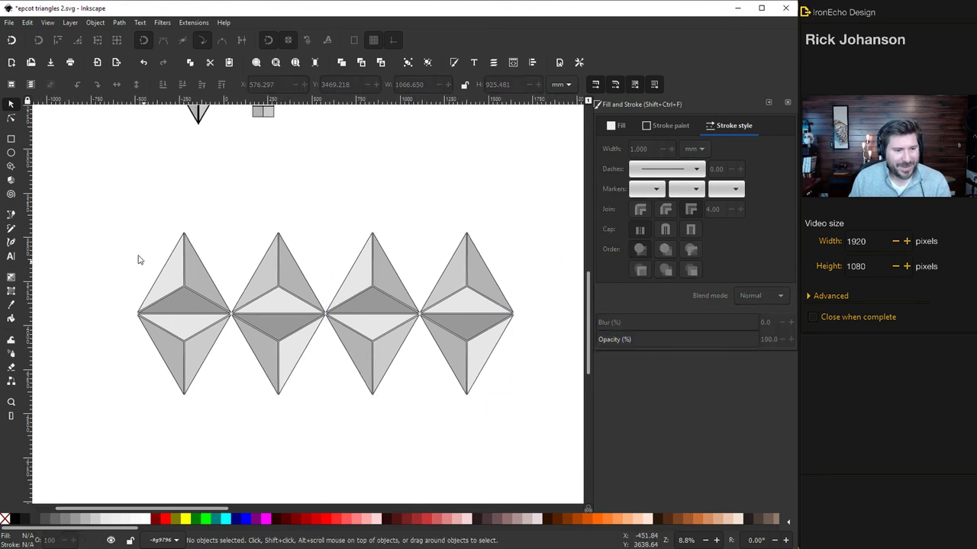
pyautogui.moveTo(101, 207); pyautogui.dragTo(501, 427)
pyautogui.hotkey('ctrl', 'g')
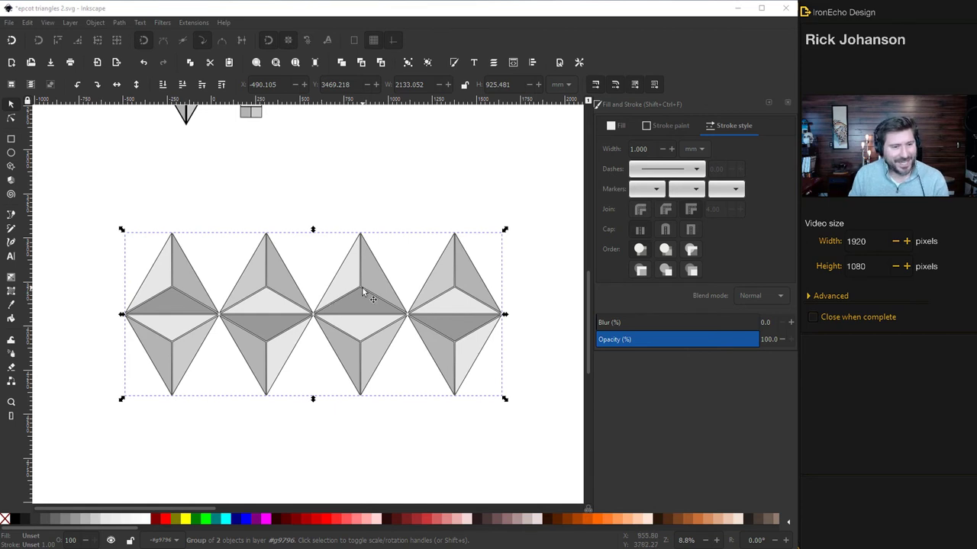
# Duplicate the four-tile row, fit the copy into the gaps below, offset half a tile left, and flip it vertically
pyautogui.press('ctrl')
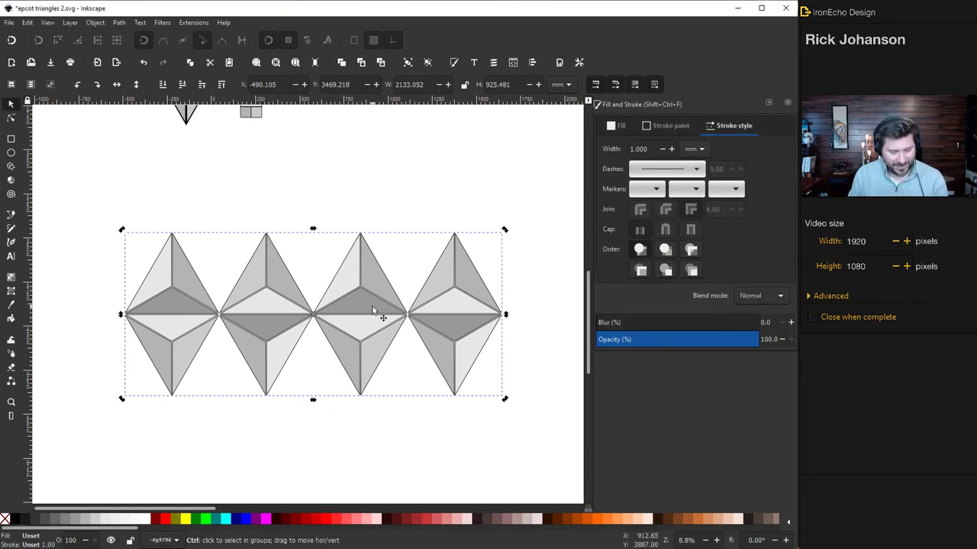
pyautogui.hotkey('ctrl', 'd')
pyautogui.moveTo(363, 312); pyautogui.dragTo(319, 395)
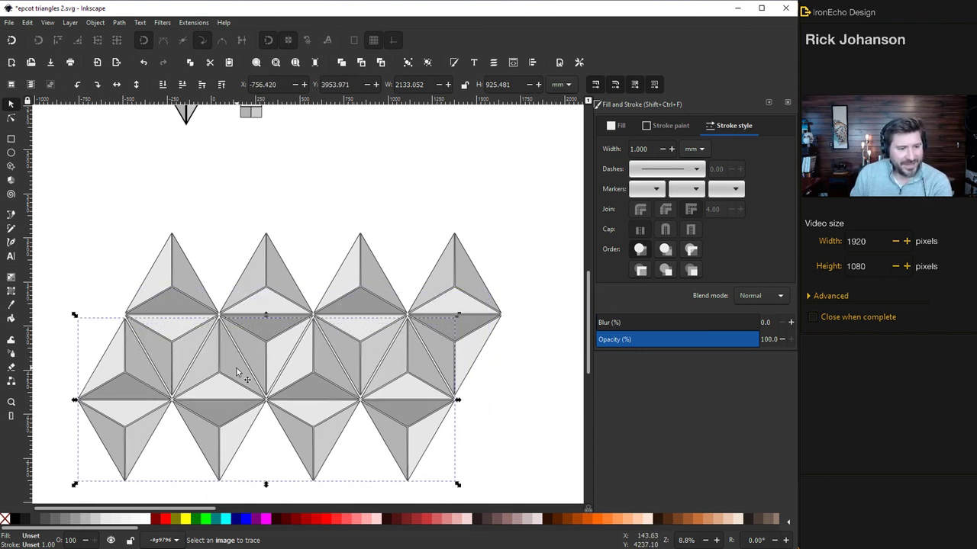
pyautogui.click(136, 84)
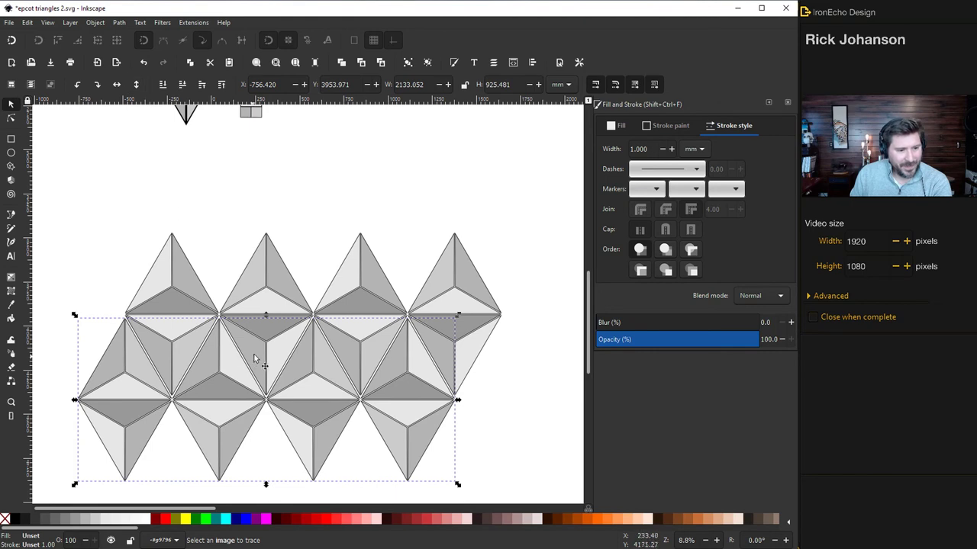
pyautogui.scroll(-2, 237, 376)
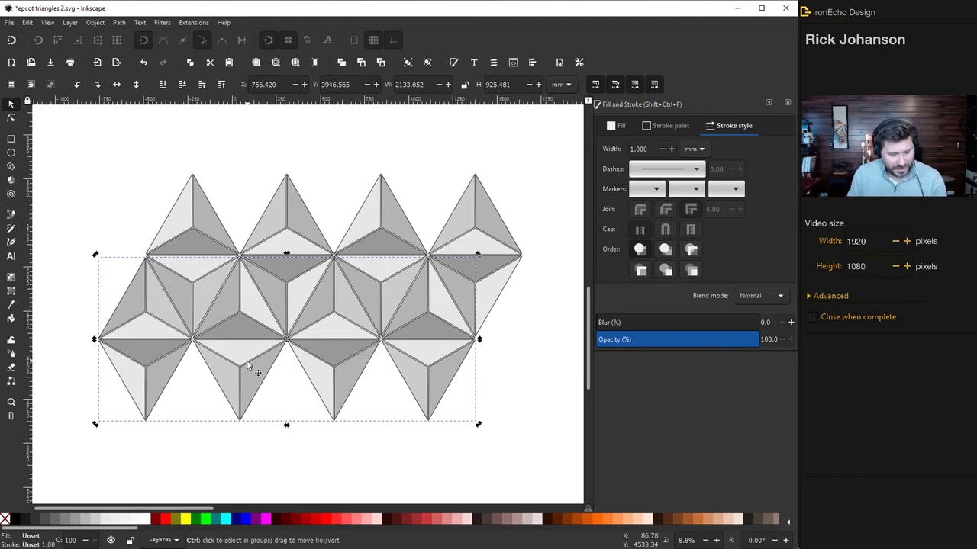
# Duplicate the lower row and move the copy straight up to interlock with the upper side of the original row
pyautogui.hotkey('ctrl', 'd')
pyautogui.moveTo(249, 370); pyautogui.dragTo(249, 202)
pyautogui.scroll(1, 248, 202)
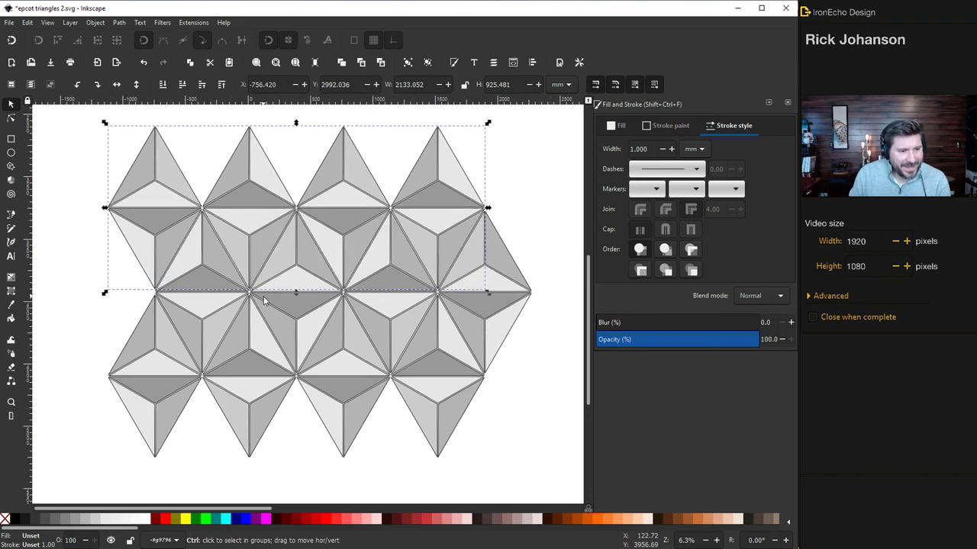
pyautogui.scroll(-1, 327, 316)
pyautogui.press('Escape')
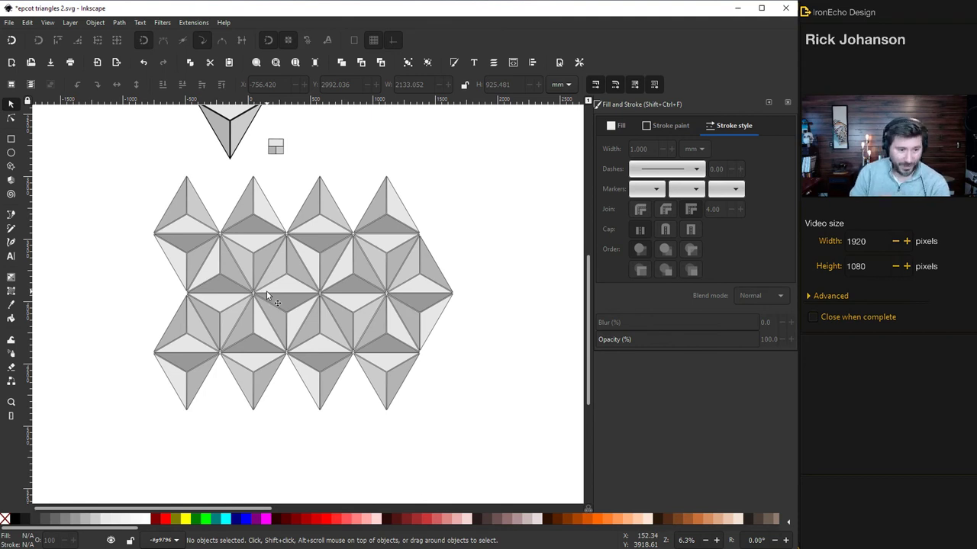
# Draw a green rectangle about 1075 by 952 mm between tile junctions two diamonds apart in the pattern, and lower its opacity to 55.5%
pyautogui.hscroll(1, 115, 191)
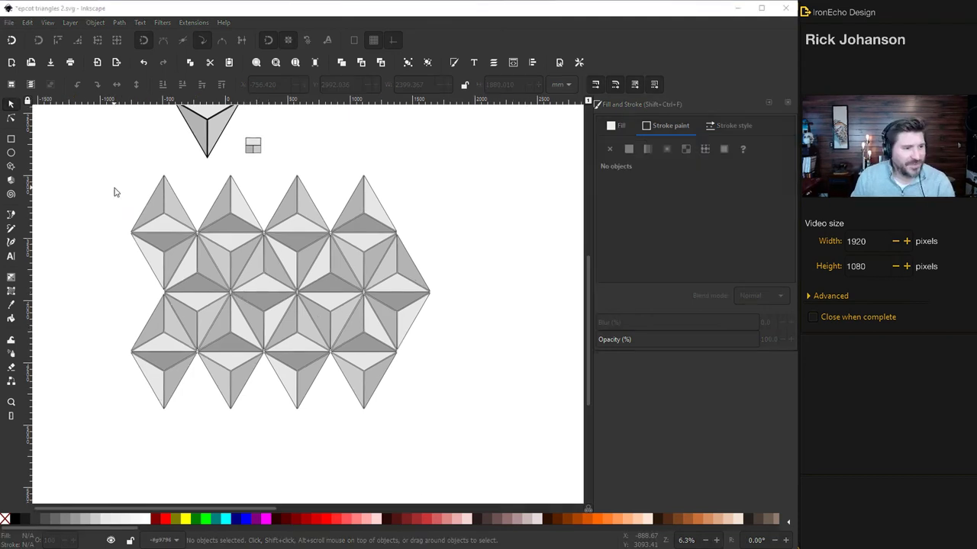
pyautogui.moveTo(99, 171)
pyautogui.mouseDown()
pyautogui.moveTo(373, 312)
pyautogui.moveTo(465, 434)
pyautogui.mouseUp()
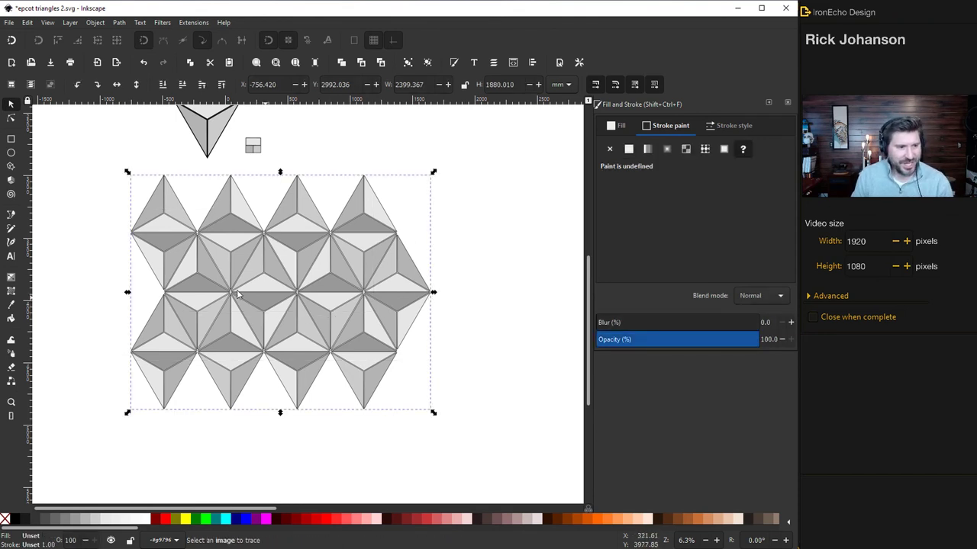
pyautogui.click(13, 139)
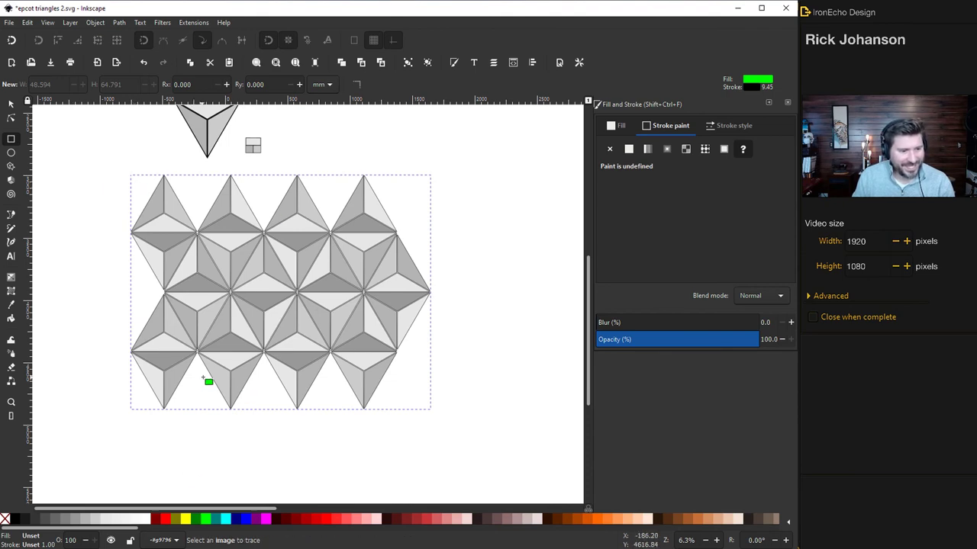
pyautogui.keyDown('ctrl'); pyautogui.scroll(2, 243, 343); pyautogui.keyUp('ctrl')
pyautogui.scroll(1, 203, 288)
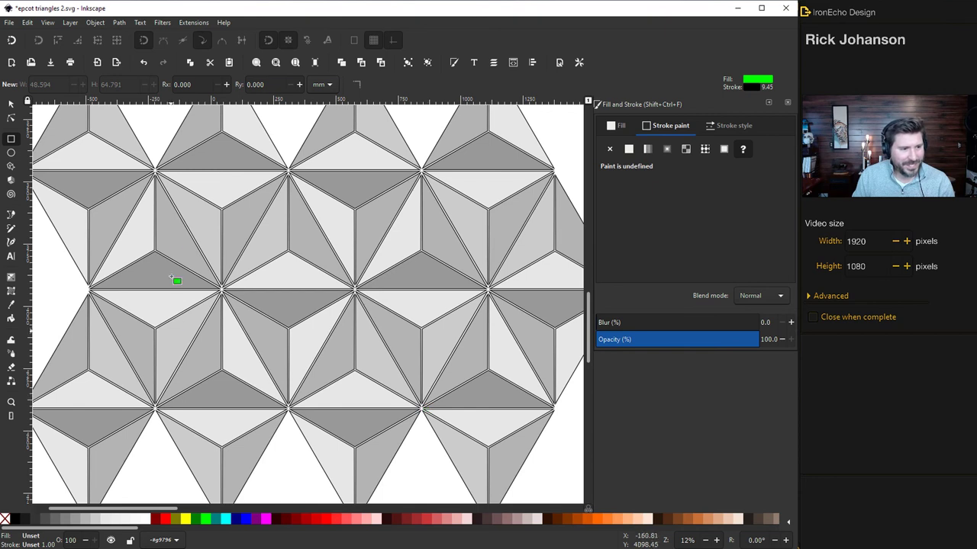
pyautogui.moveTo(157, 174)
pyautogui.mouseDown()
pyautogui.moveTo(309, 346)
pyautogui.moveTo(405, 409)
pyautogui.moveTo(423, 409)
pyautogui.mouseUp()
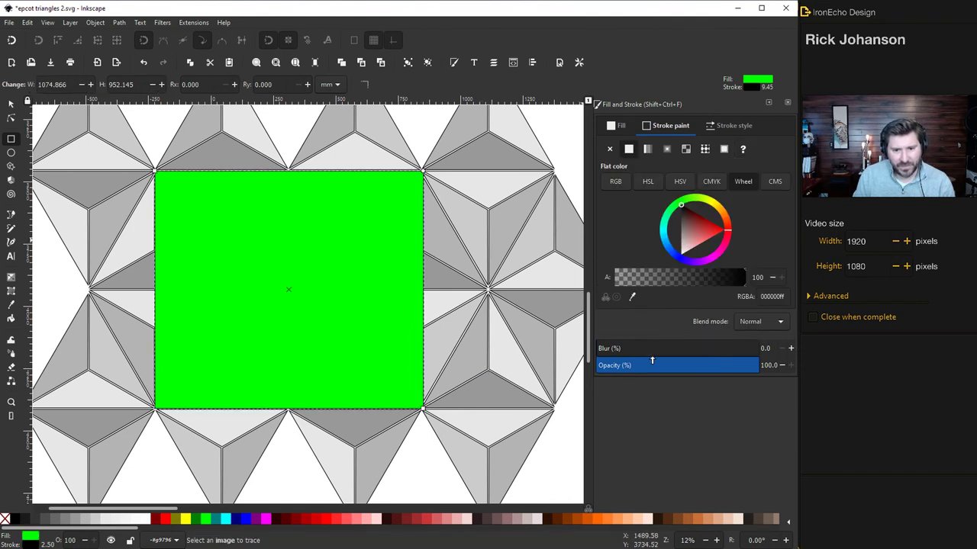
pyautogui.moveTo(701, 366); pyautogui.dragTo(686, 368)
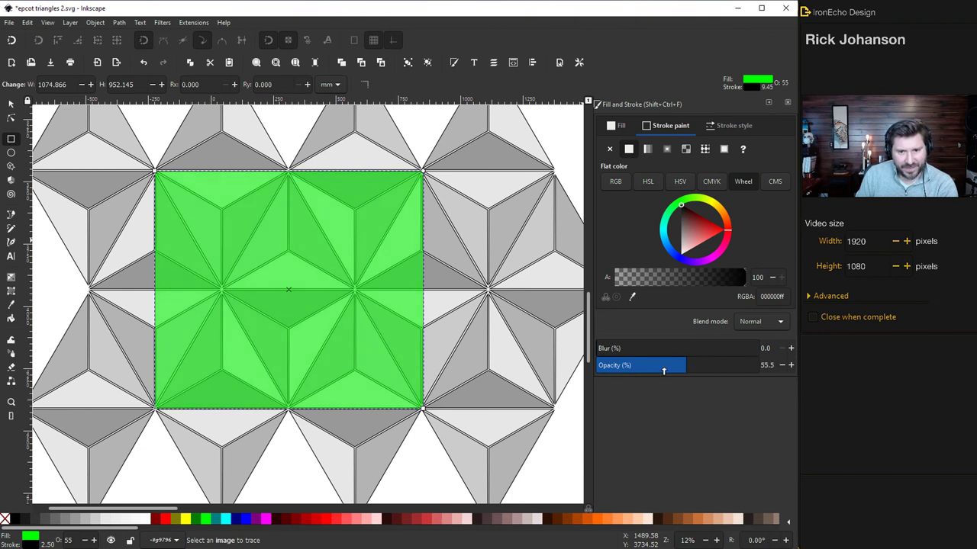
# Remove the stroke from the green rectangle and check its edges against the seams between the tiles
pyautogui.click(610, 149)
pyautogui.press('s')
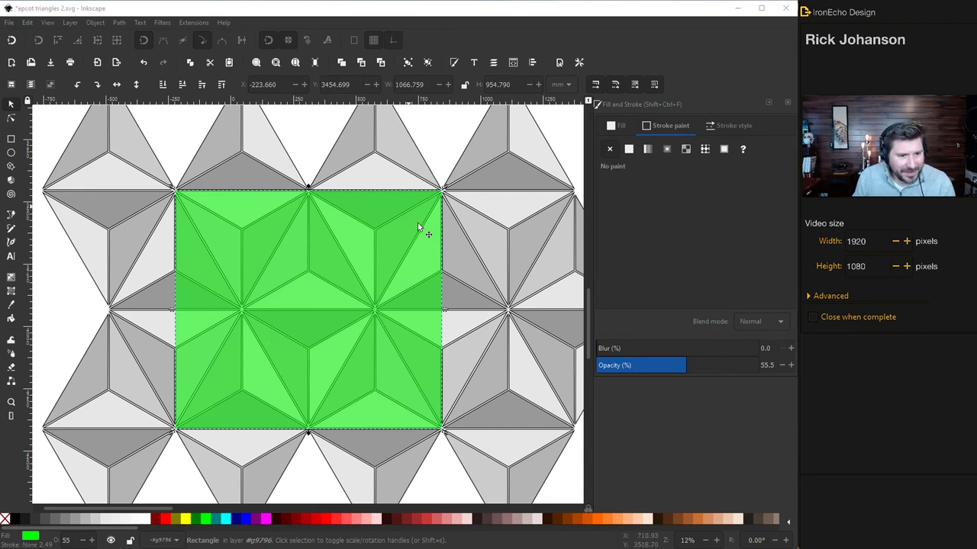
pyautogui.keyDown('ctrl'); pyautogui.scroll(3, 450, 317); pyautogui.keyUp('ctrl')
pyautogui.keyDown('ctrl'); pyautogui.scroll(2, 444, 316); pyautogui.keyUp('ctrl')
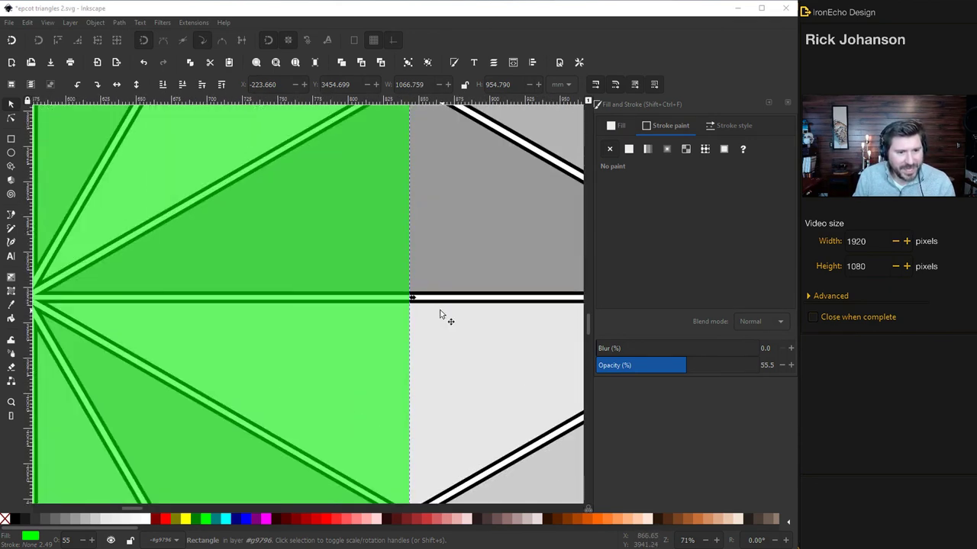
pyautogui.scroll(4, 432, 320)
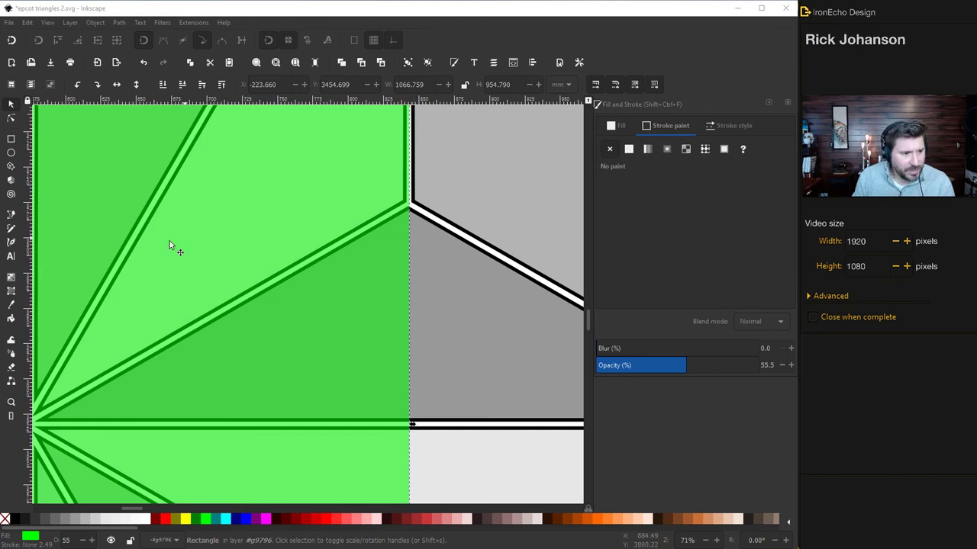
pyautogui.scroll(5, 406, 200)
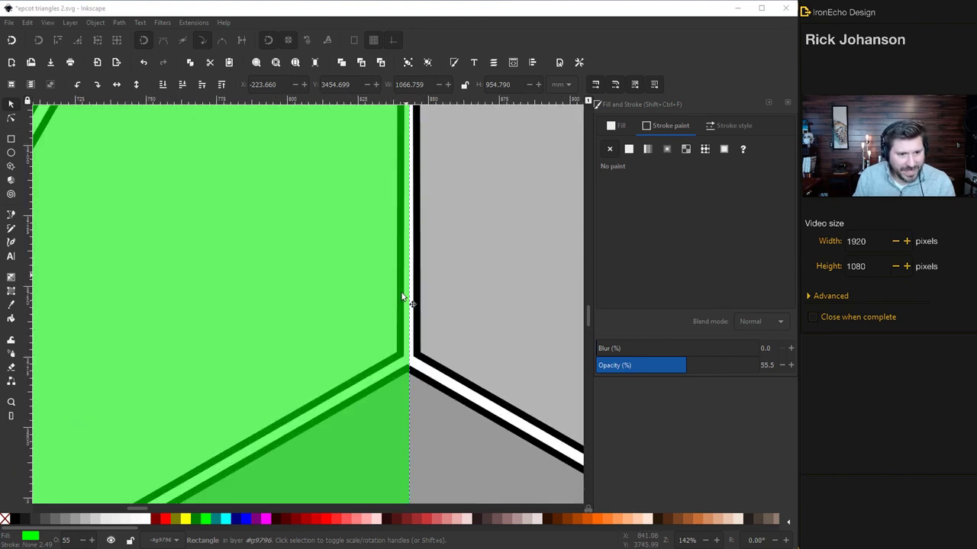
pyautogui.keyDown('ctrl'); pyautogui.scroll(-4, 411, 339); pyautogui.keyUp('ctrl')
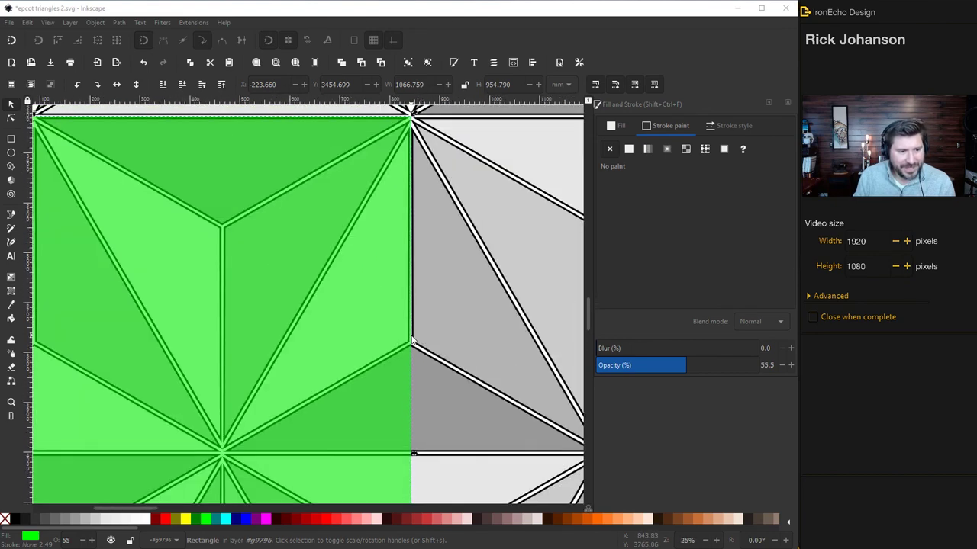
pyautogui.keyDown('ctrl'); pyautogui.scroll(-2, 296, 431); pyautogui.keyUp('ctrl')
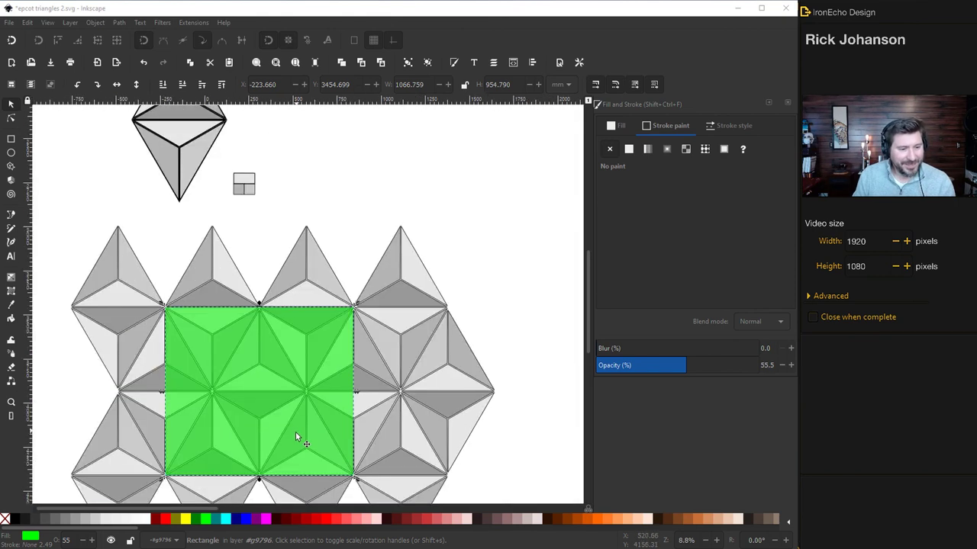
pyautogui.keyDown('ctrl'); pyautogui.scroll(2, 225, 374); pyautogui.keyUp('ctrl')
pyautogui.keyDown('ctrl'); pyautogui.scroll(-2, 228, 375); pyautogui.keyUp('ctrl')
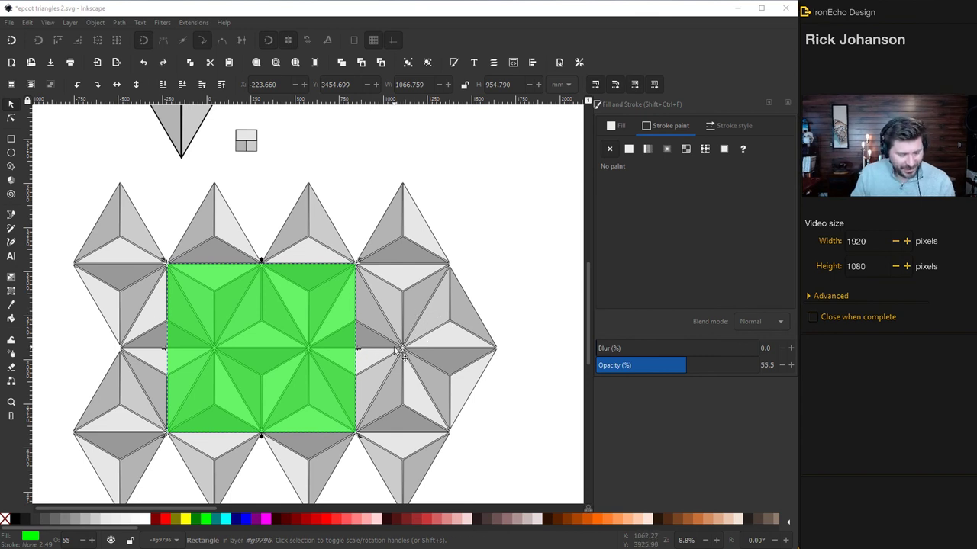
# Clip the whole group of tile rows to the green rectangle, keeping only the repeating section
pyautogui.keyDown('shift'); pyautogui.click(409, 255); pyautogui.keyUp('shift')
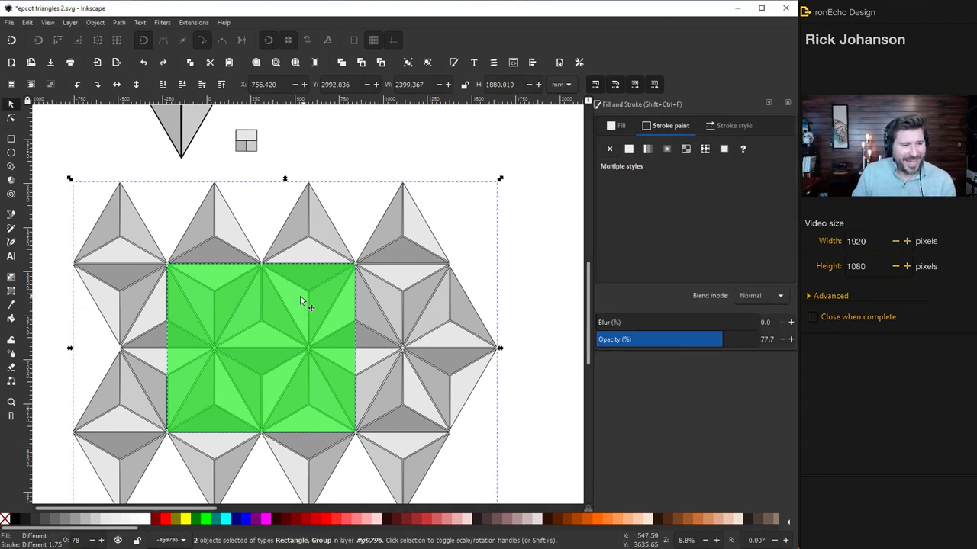
pyautogui.click(95, 23)
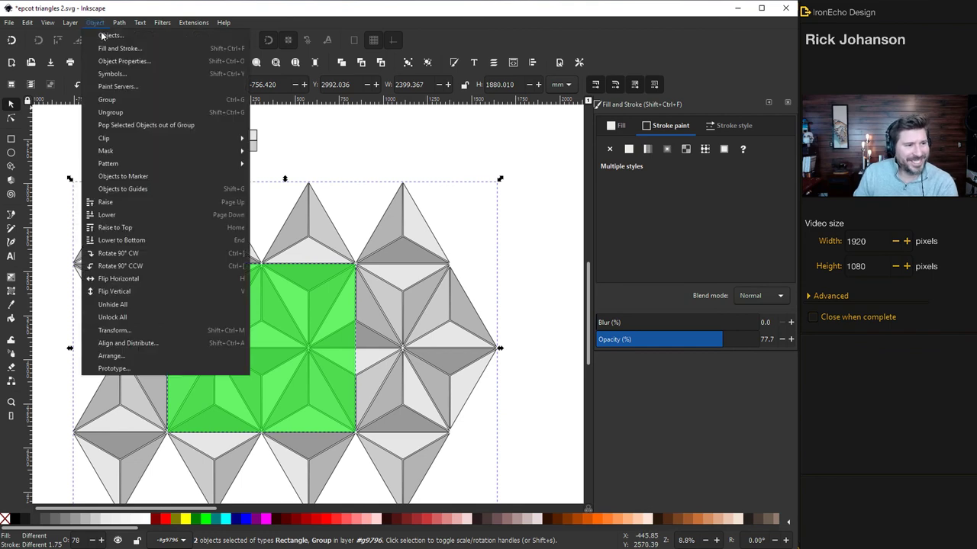
pyautogui.moveTo(113, 139)
pyautogui.click(269, 138)
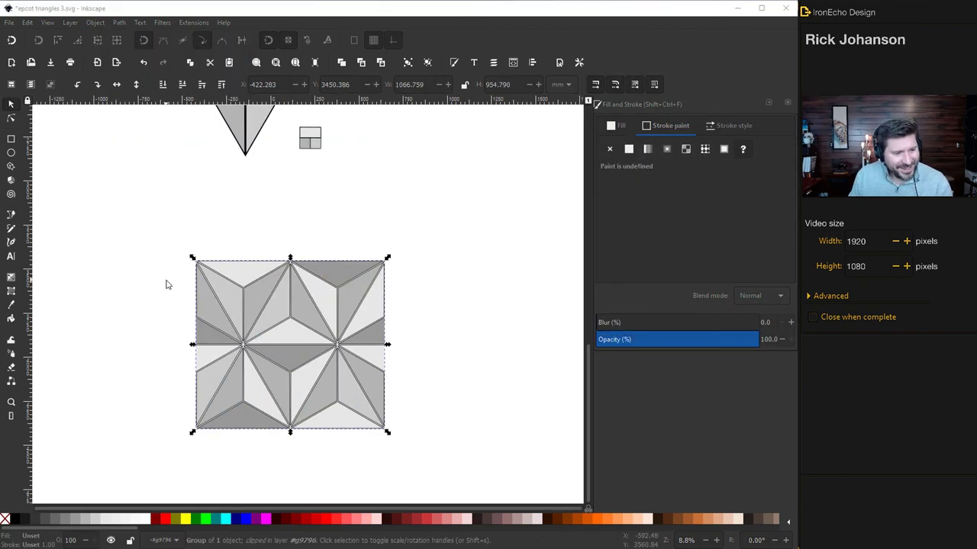
# Move the clipped repeating section into the empty canvas below and to the left of the diamond artwork
pyautogui.moveTo(175, 359); pyautogui.dragTo(75, 360)
pyautogui.scroll(-2, 236, 371)
pyautogui.moveTo(236, 370); pyautogui.dragTo(171, 407)
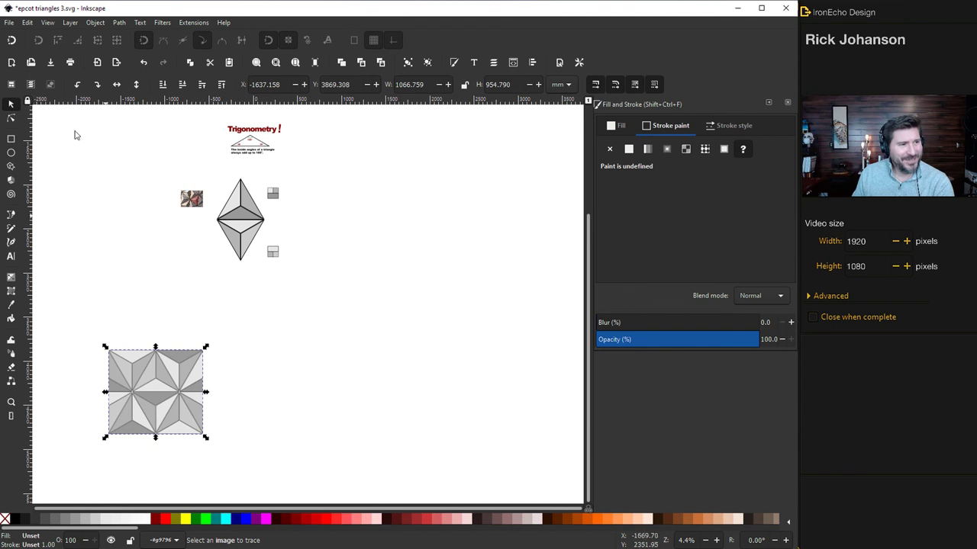
# Set up tiled clones of the clipped section using P1 simple translation with 5 rows and 5 columns
pyautogui.click(31, 23)
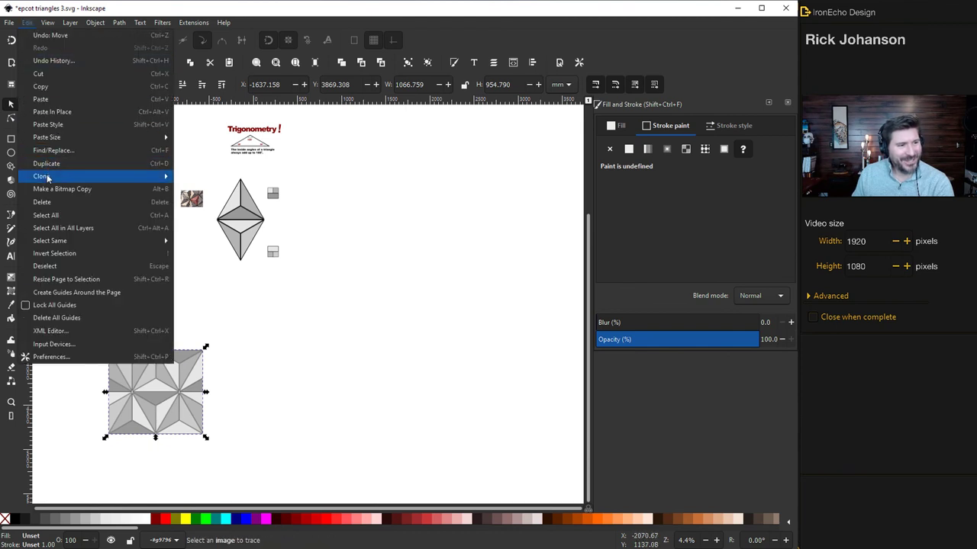
pyautogui.moveTo(51, 178)
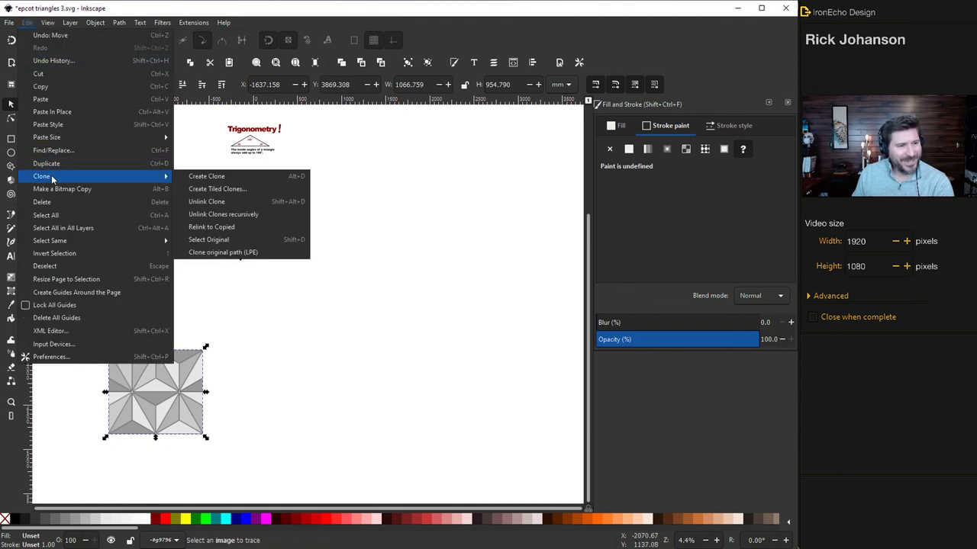
pyautogui.click(206, 189)
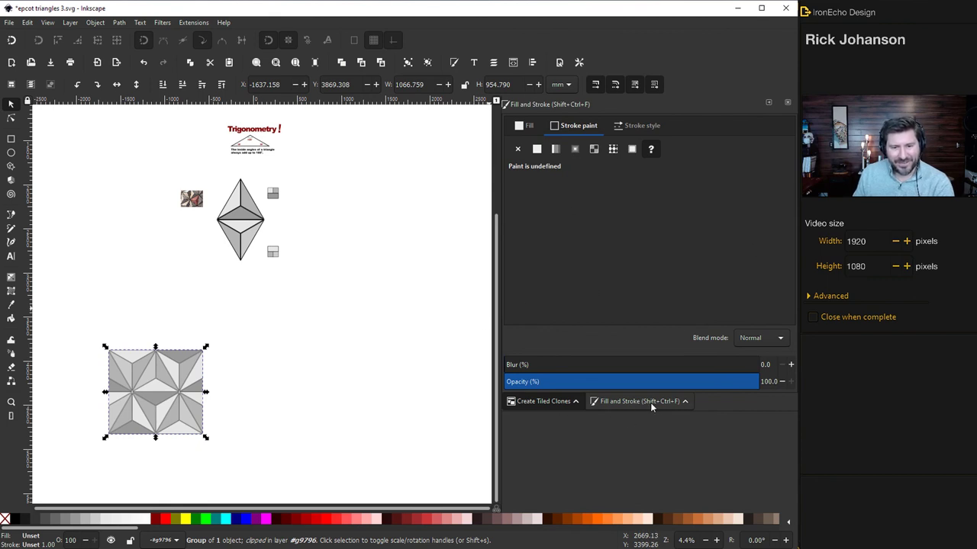
pyautogui.click(544, 401)
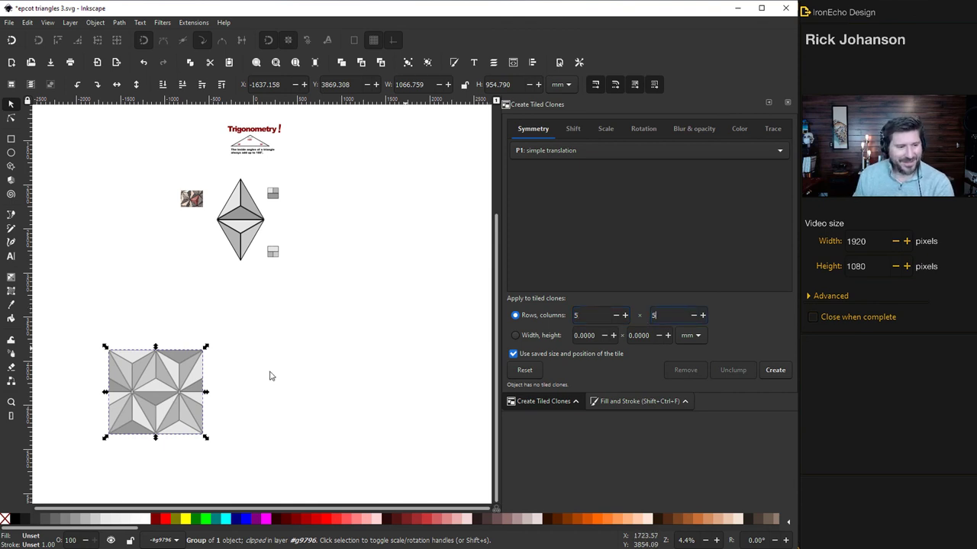
# Move the section farther left to about X -2551, Y 3996 mm and create the 5 by 5 tiled clones from it
pyautogui.scroll(-4, 175, 344)
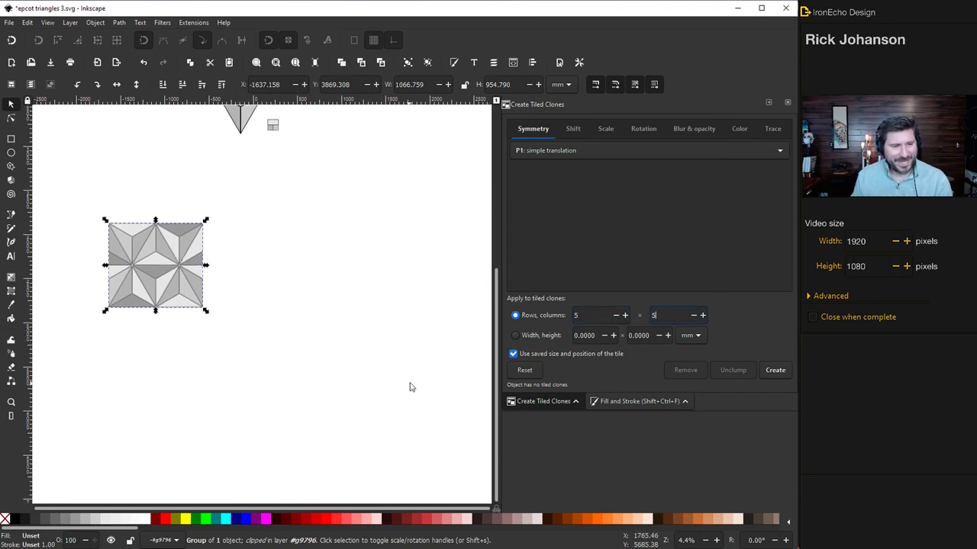
pyautogui.scroll(-1, 328, 371)
pyautogui.moveTo(197, 303); pyautogui.dragTo(141, 312)
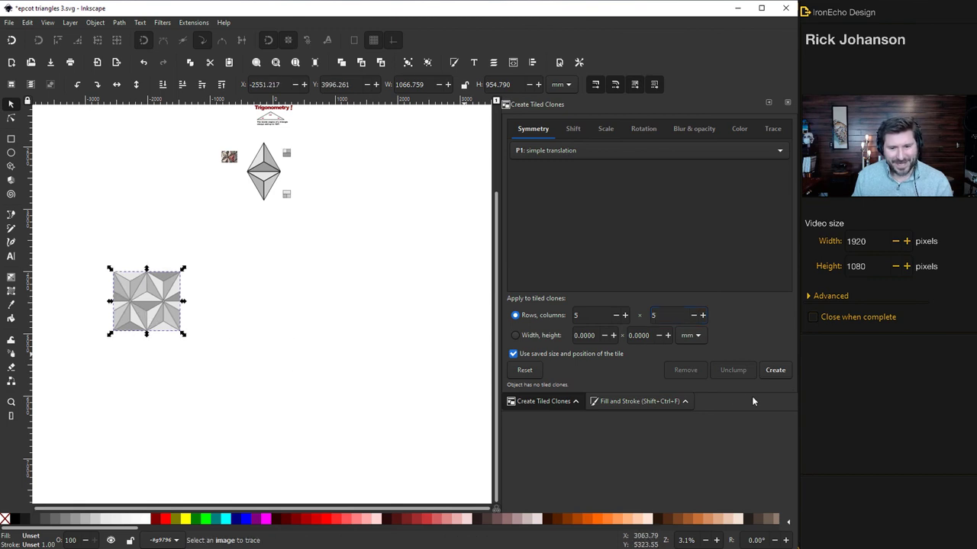
pyautogui.click(776, 374)
pyautogui.scroll(-2, 279, 335)
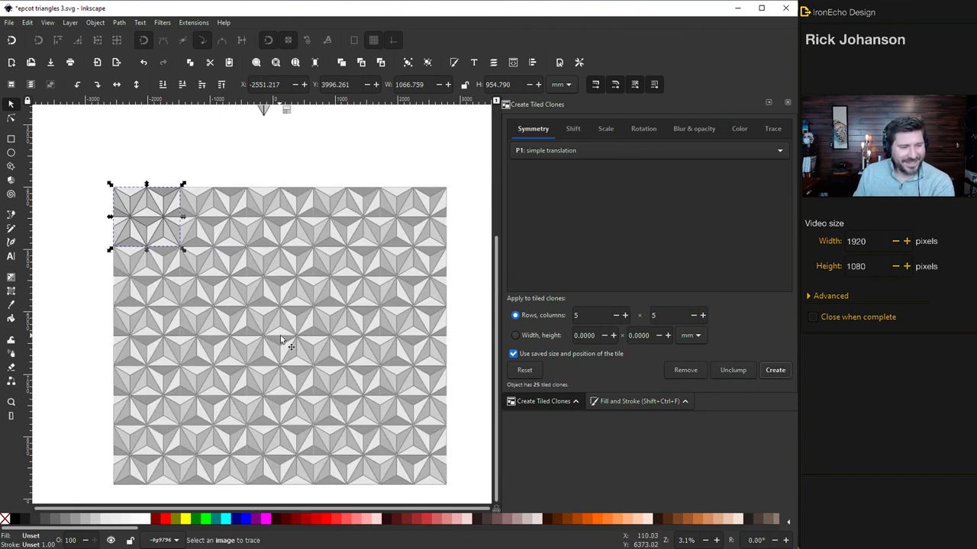
# Look over the finished tiling for seamless repetition, and select the original section together with all of its clones
pyautogui.scroll(-1, 269, 355)
pyautogui.click(128, 352)
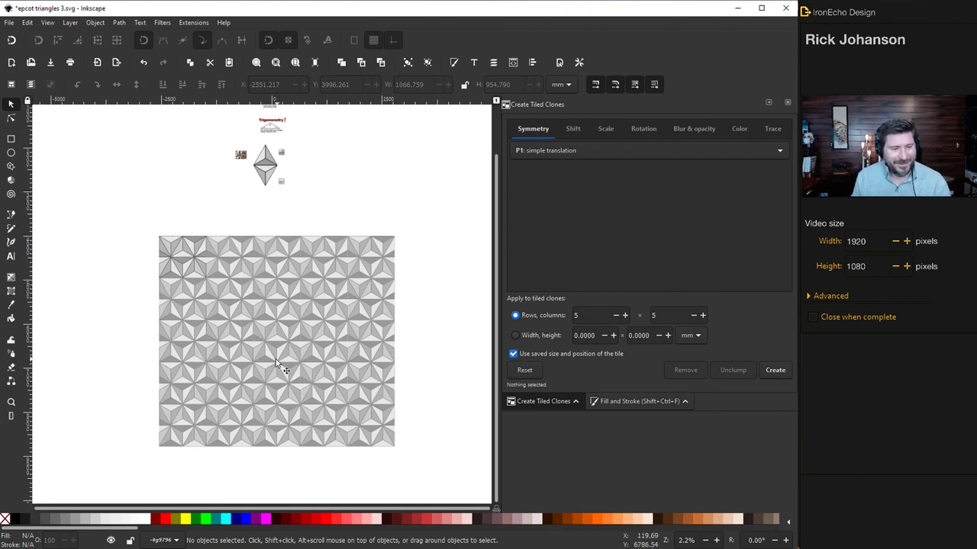
pyautogui.scroll(1, 279, 359)
pyautogui.scroll(-1, 283, 360)
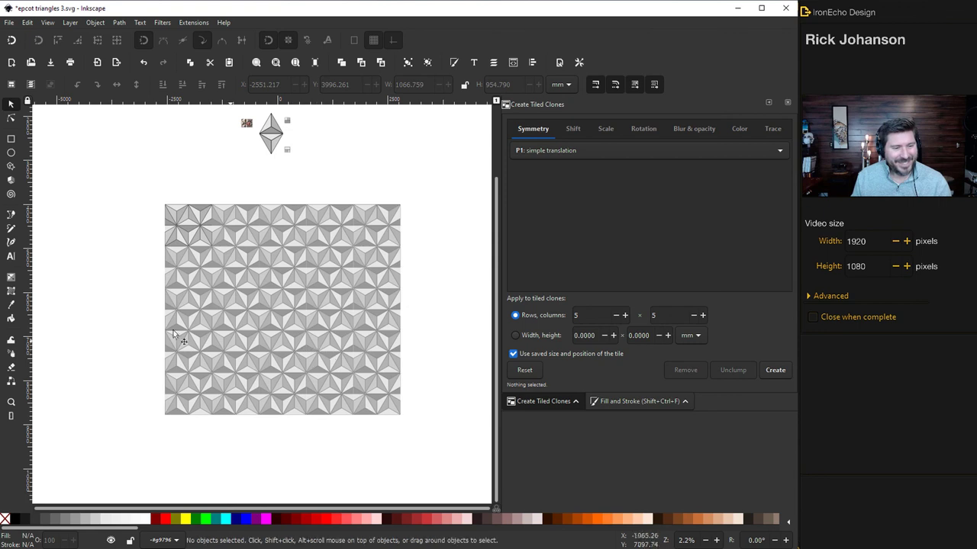
pyautogui.scroll(1, 309, 309)
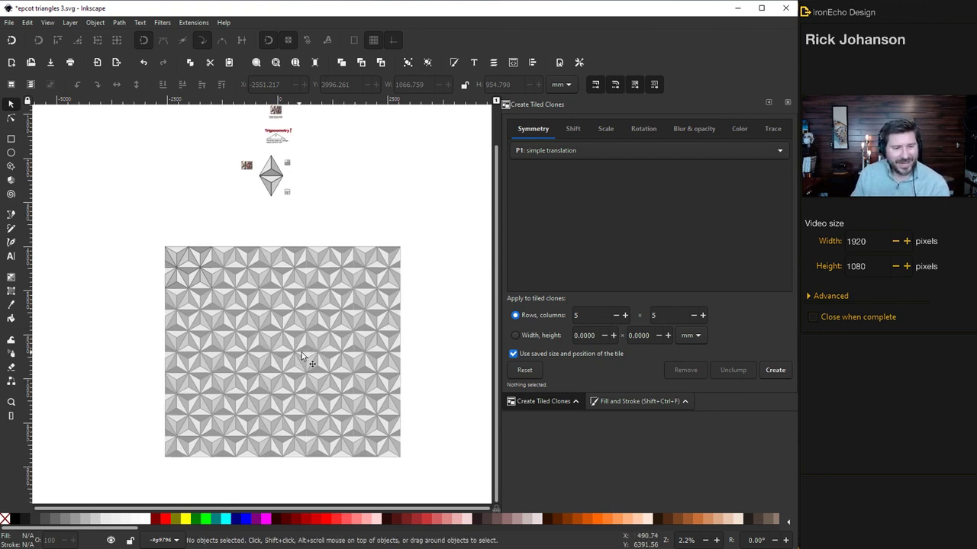
pyautogui.scroll(1, 294, 355)
pyautogui.scroll(1, 294, 355)
pyautogui.scroll(-3, 290, 351)
pyautogui.moveTo(170, 277)
pyautogui.mouseDown()
pyautogui.moveTo(399, 447)
pyautogui.moveTo(358, 433)
pyautogui.mouseUp()
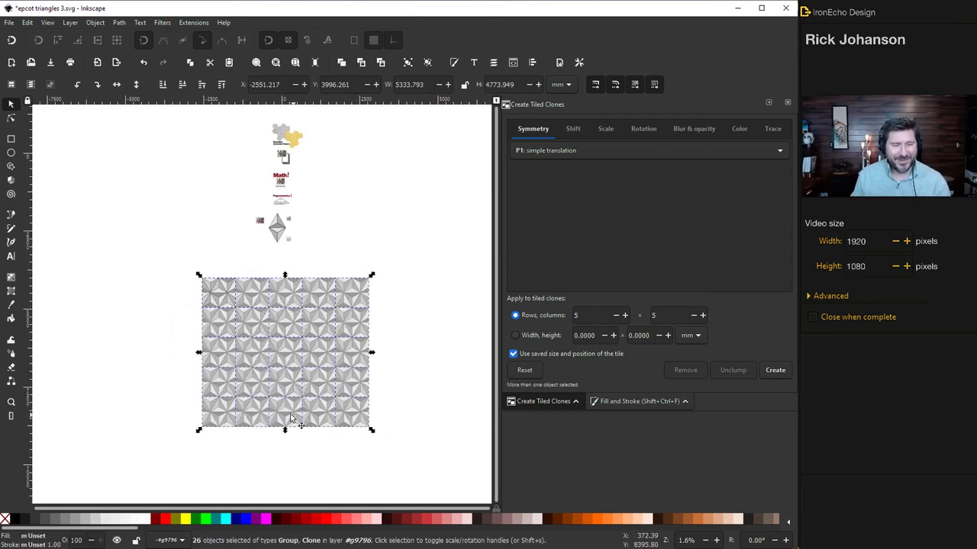